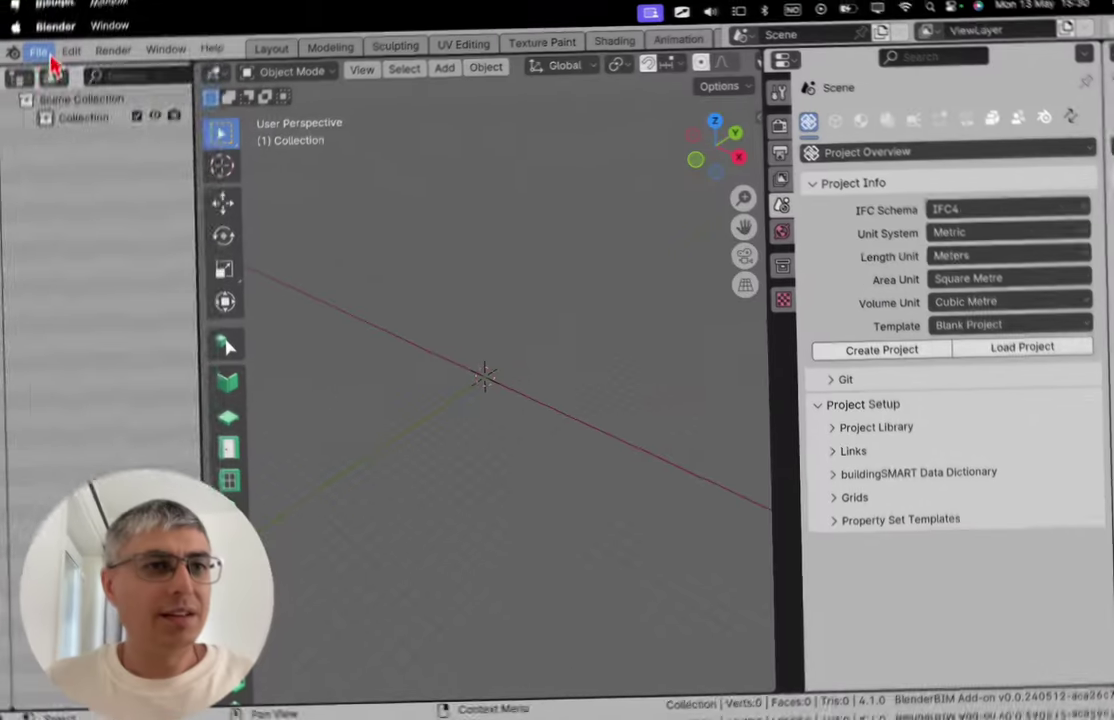
# Load the IFC project MySlab.ifc from the Downloads folder
pyautogui.click(95, 80)
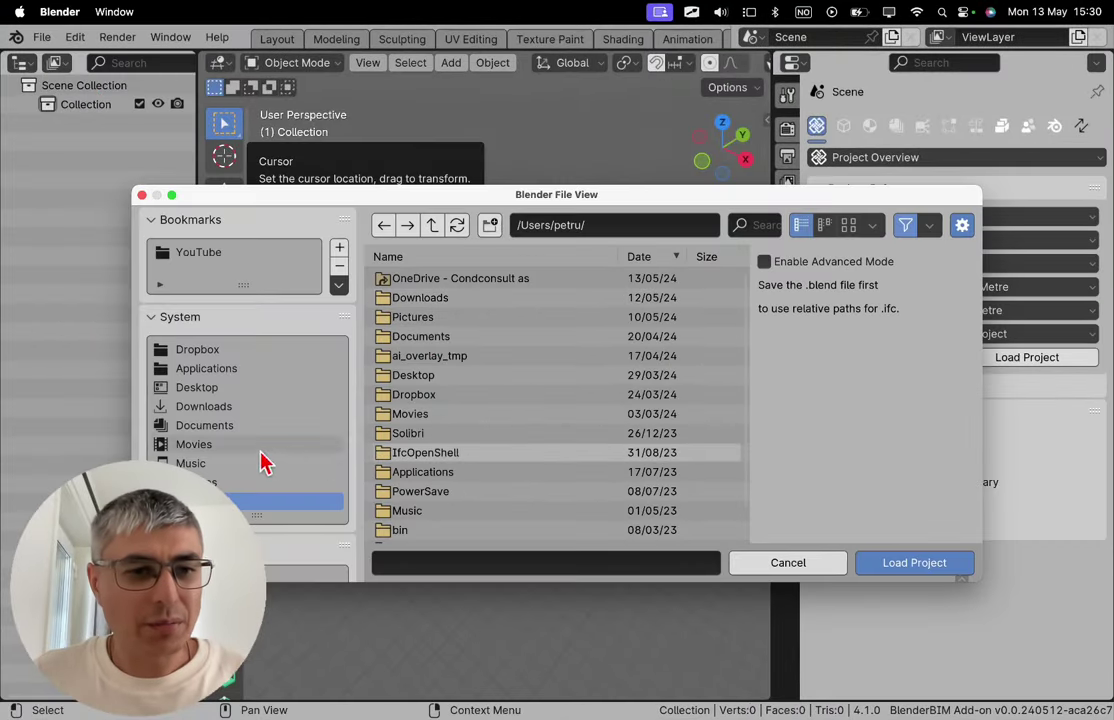
pyautogui.click(208, 409)
pyautogui.scroll(-10, 497, 373)
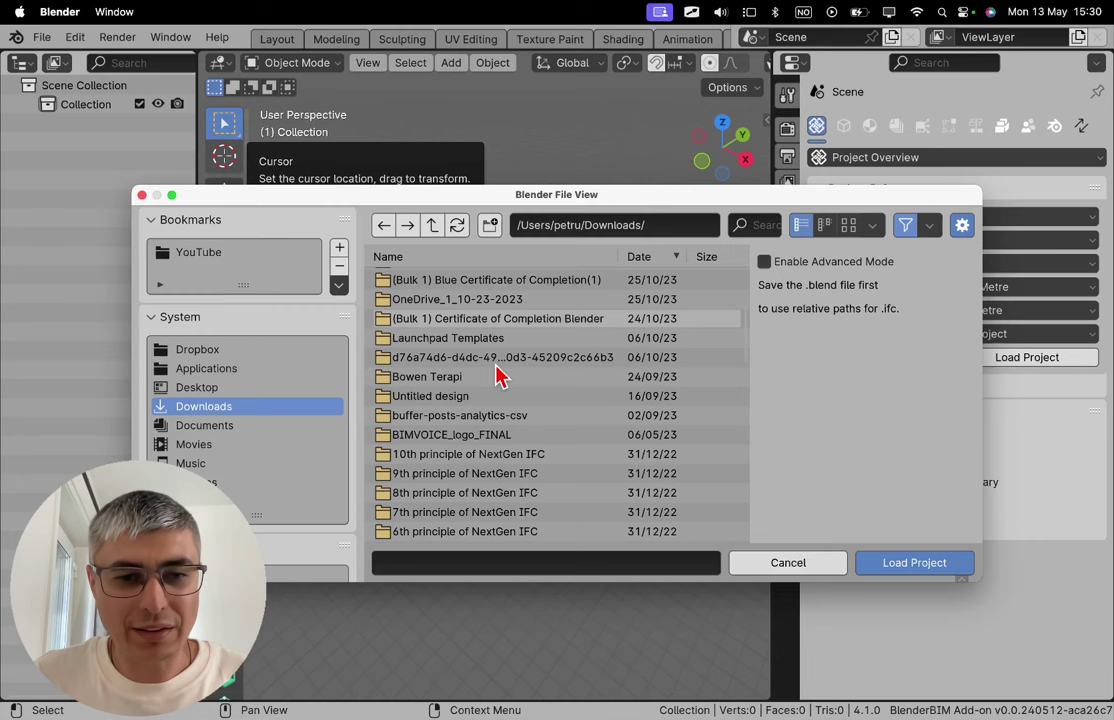
pyautogui.click(447, 362)
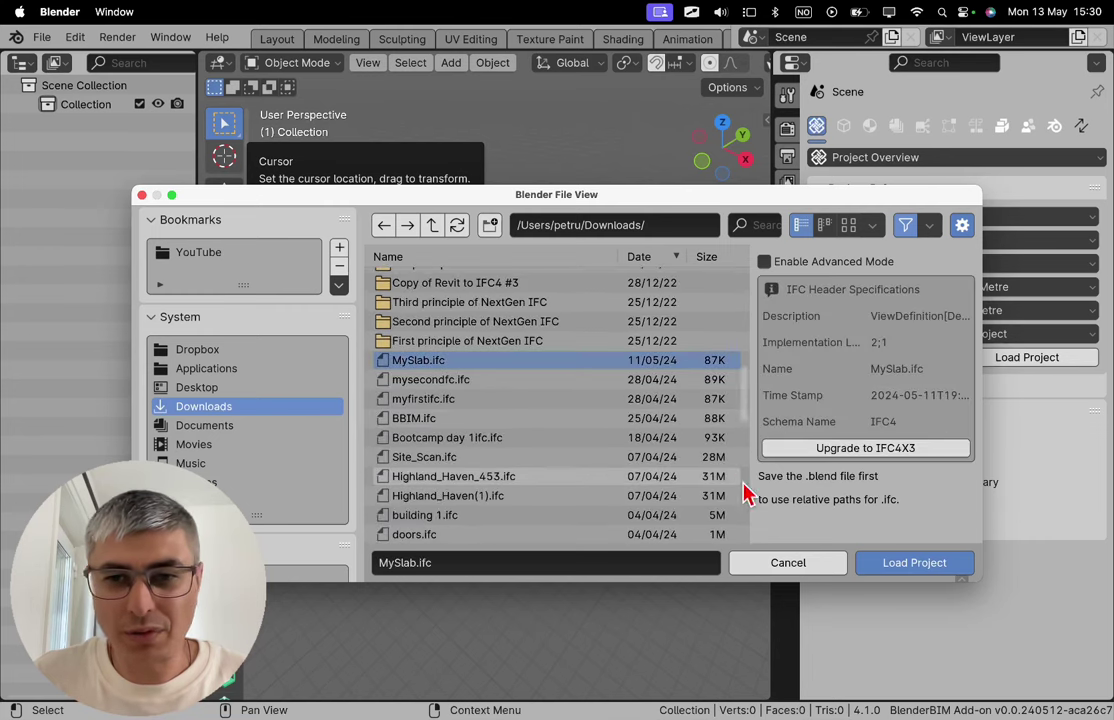
pyautogui.click(888, 564)
pyautogui.scroll(-5, 520, 310)
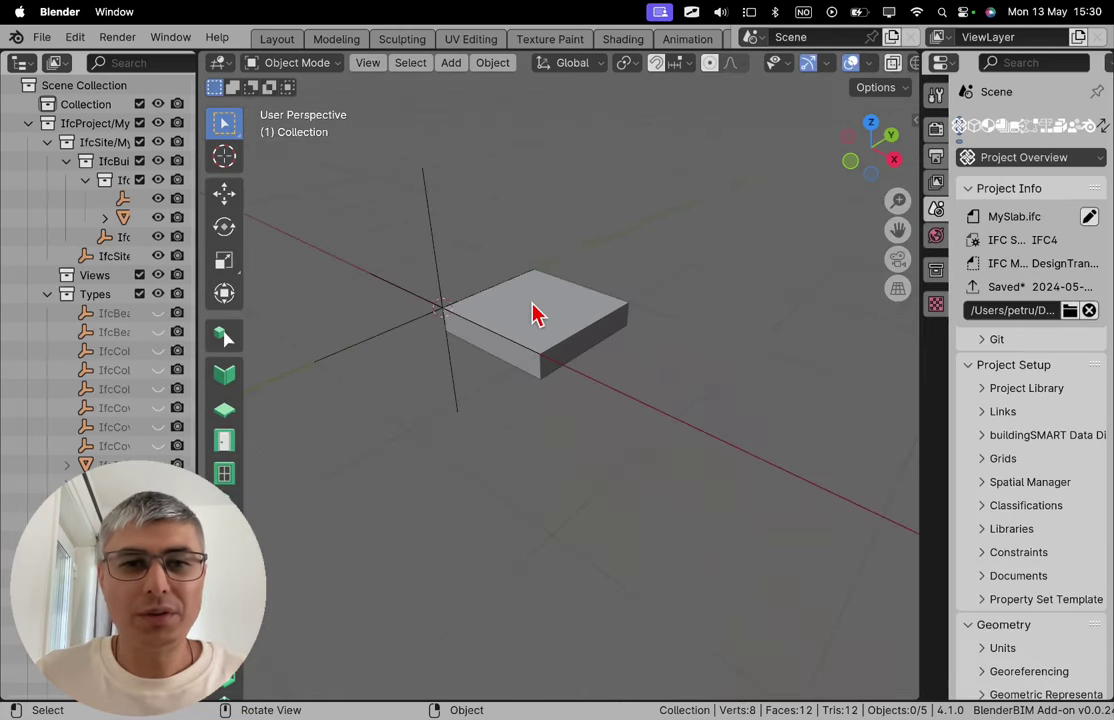
pyautogui.scroll(2, 535, 317)
pyautogui.scroll(-2, 545, 322)
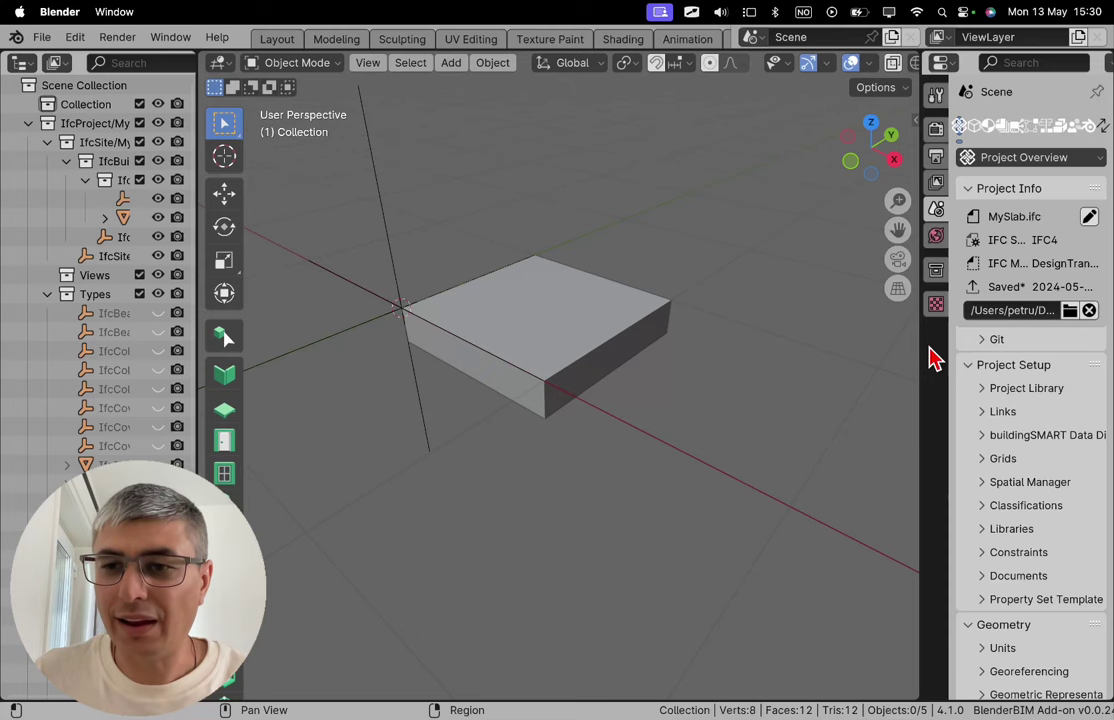
# Widen the Properties editor so the project overview settings fit in full
pyautogui.moveTo(925, 338); pyautogui.dragTo(828, 341)
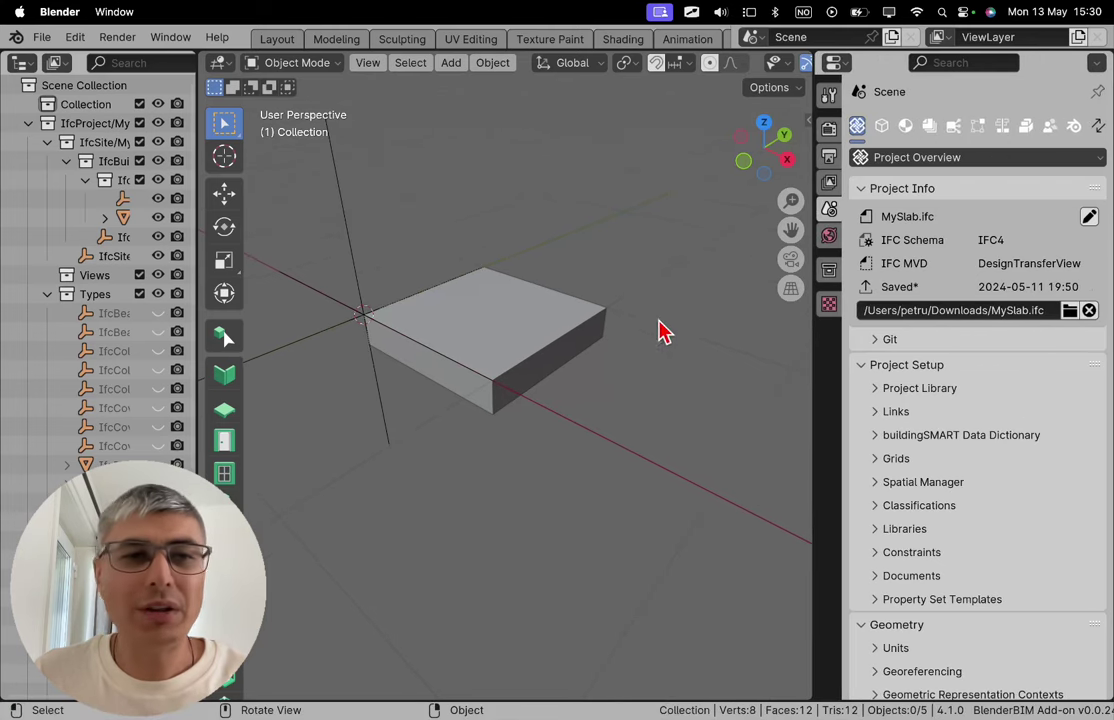
pyautogui.scroll(-2, 570, 285)
pyautogui.scroll(2, 560, 310)
# Turn on the Screencast Keys display for the 3D viewport, ending with the slab back in Object Mode
pyautogui.click(540, 330)
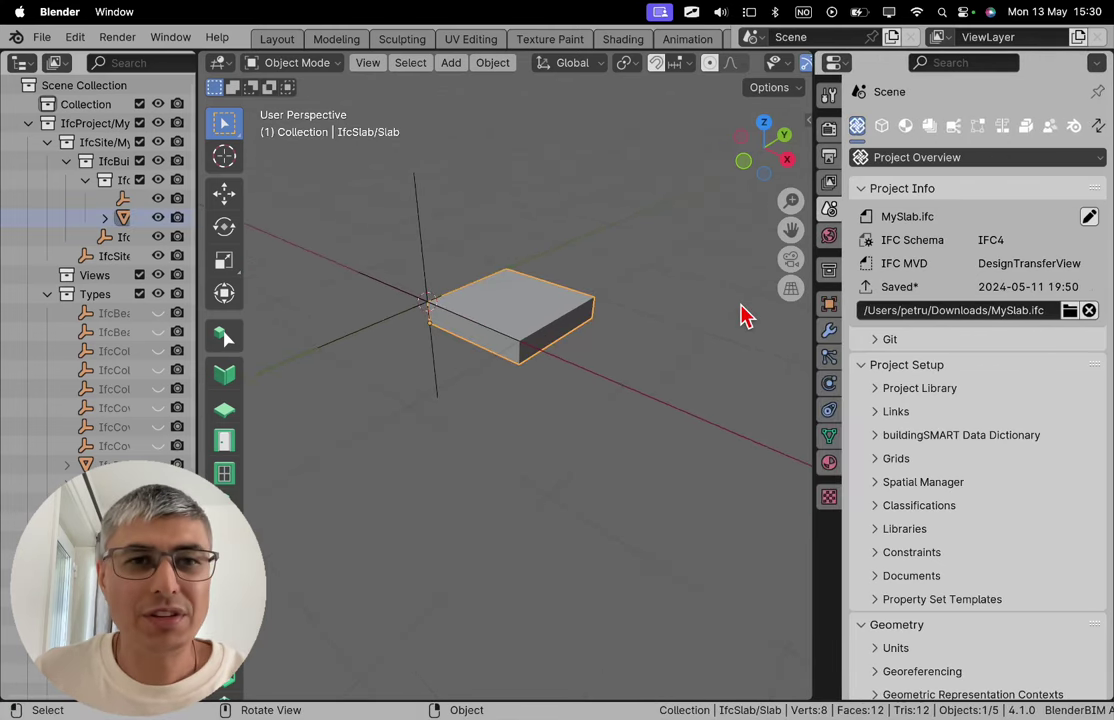
pyautogui.press('Tab')
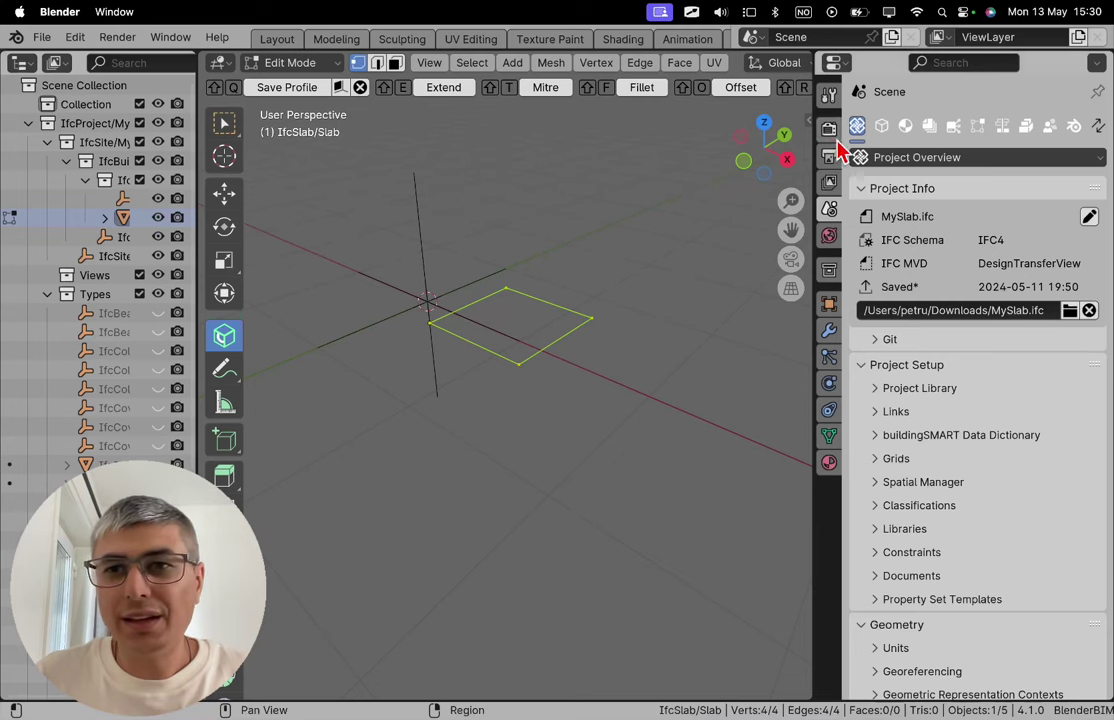
pyautogui.press('n')
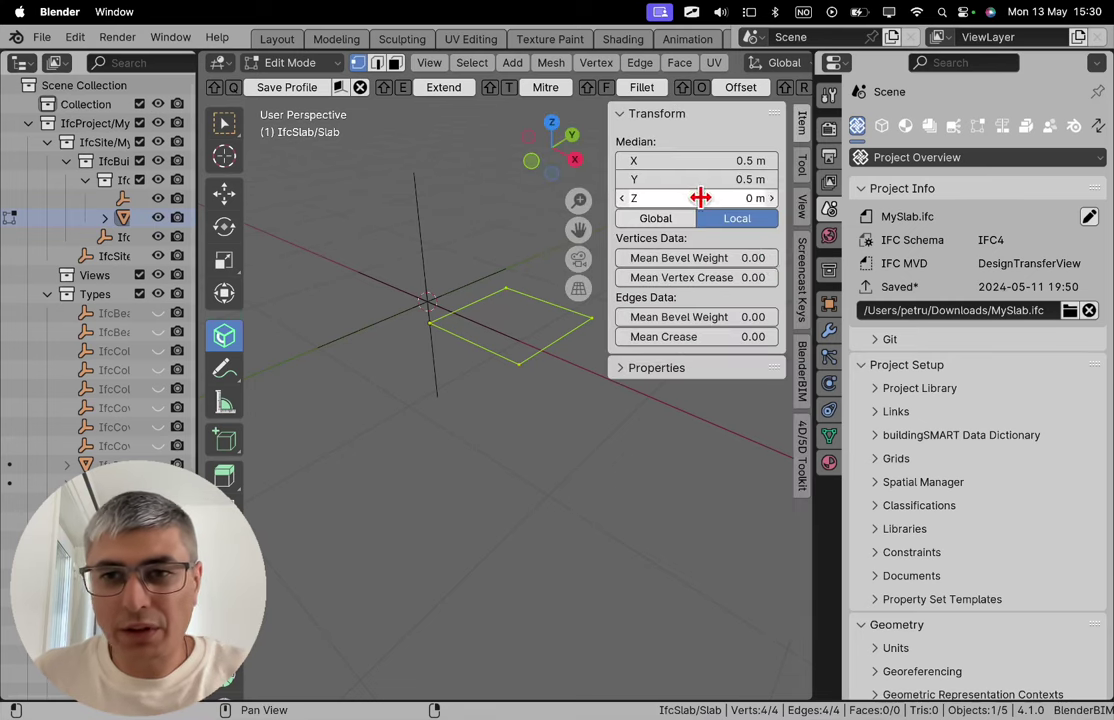
pyautogui.click(801, 278)
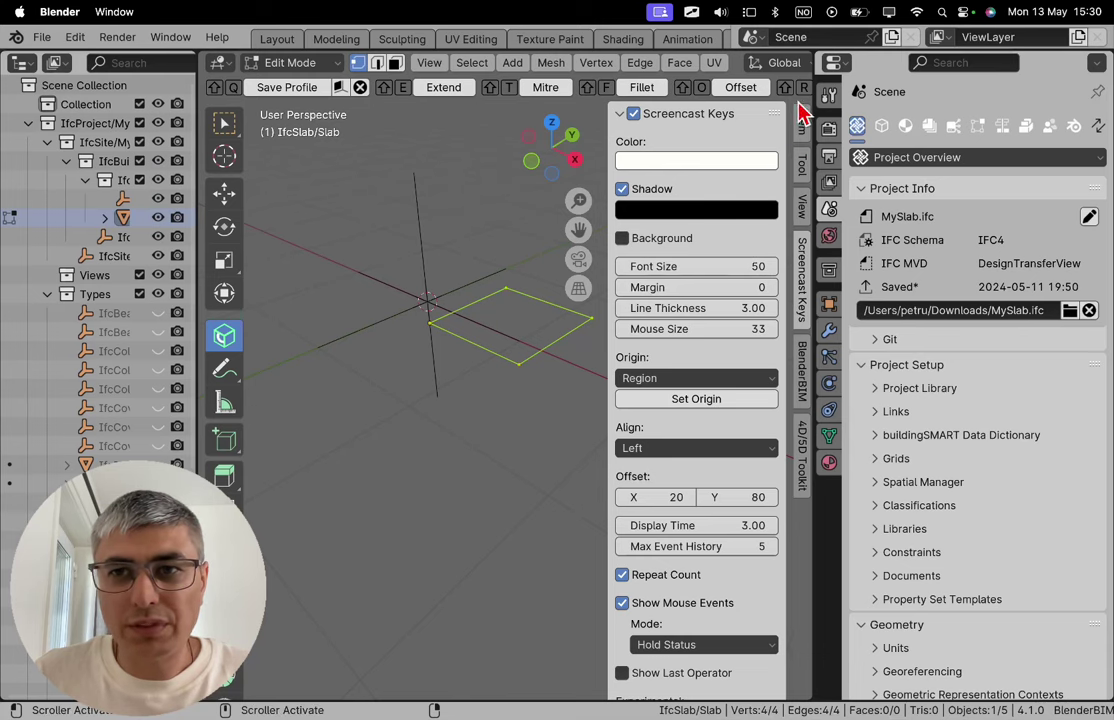
pyautogui.press('n')
pyautogui.press('Tab')
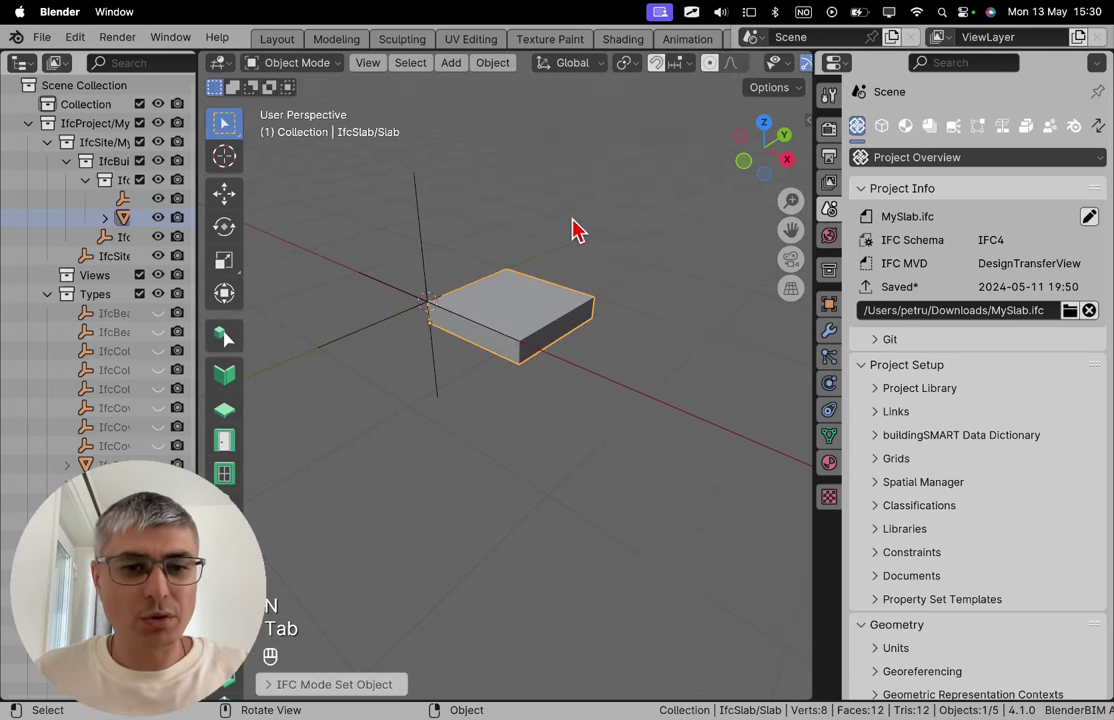
pyautogui.moveTo(590, 248); pyautogui.dragTo(587, 293, button='middle')
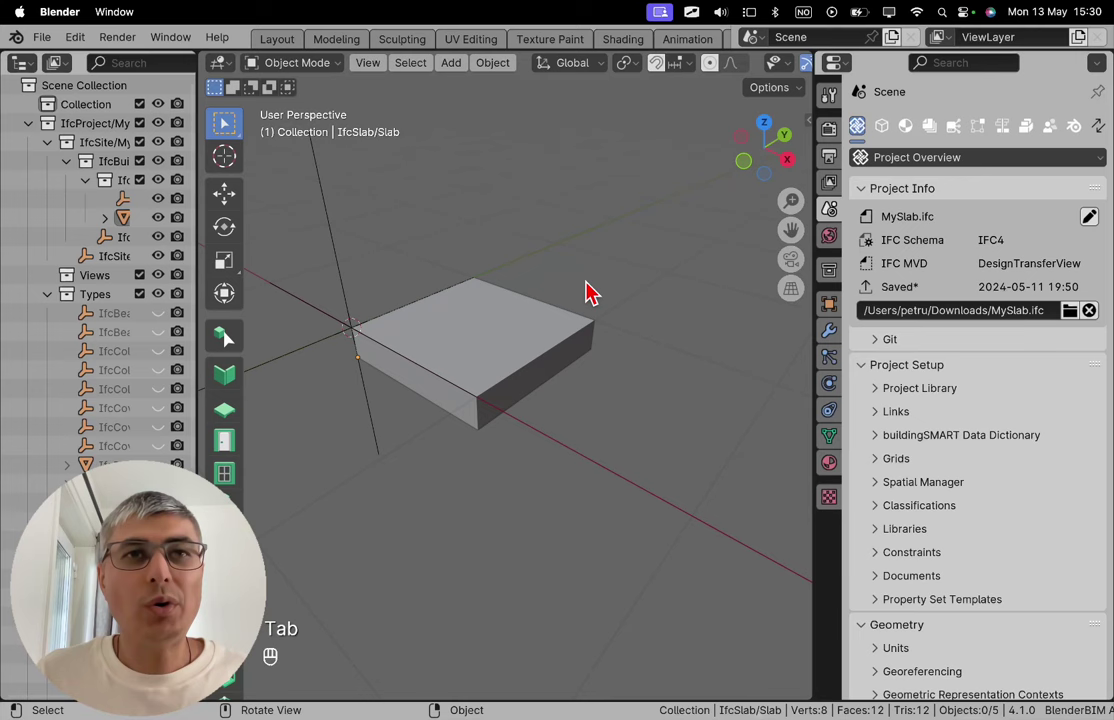
# Open the slab's profile in Edit Mode and switch to edge selection
pyautogui.click(550, 327)
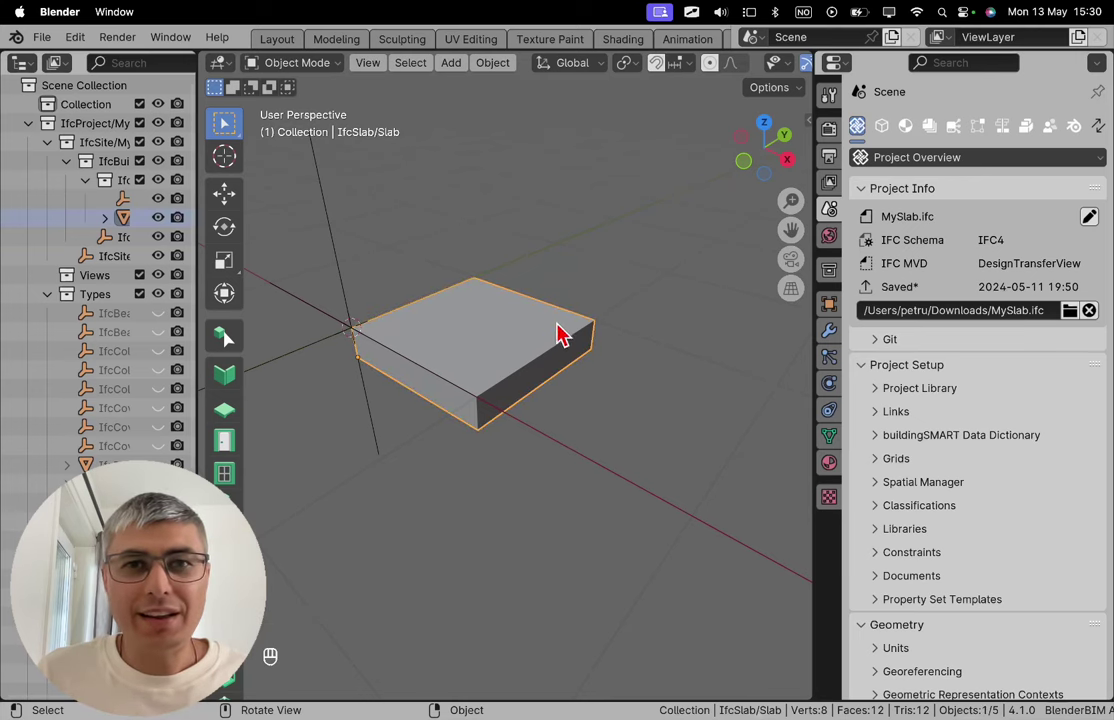
pyautogui.press('Tab')
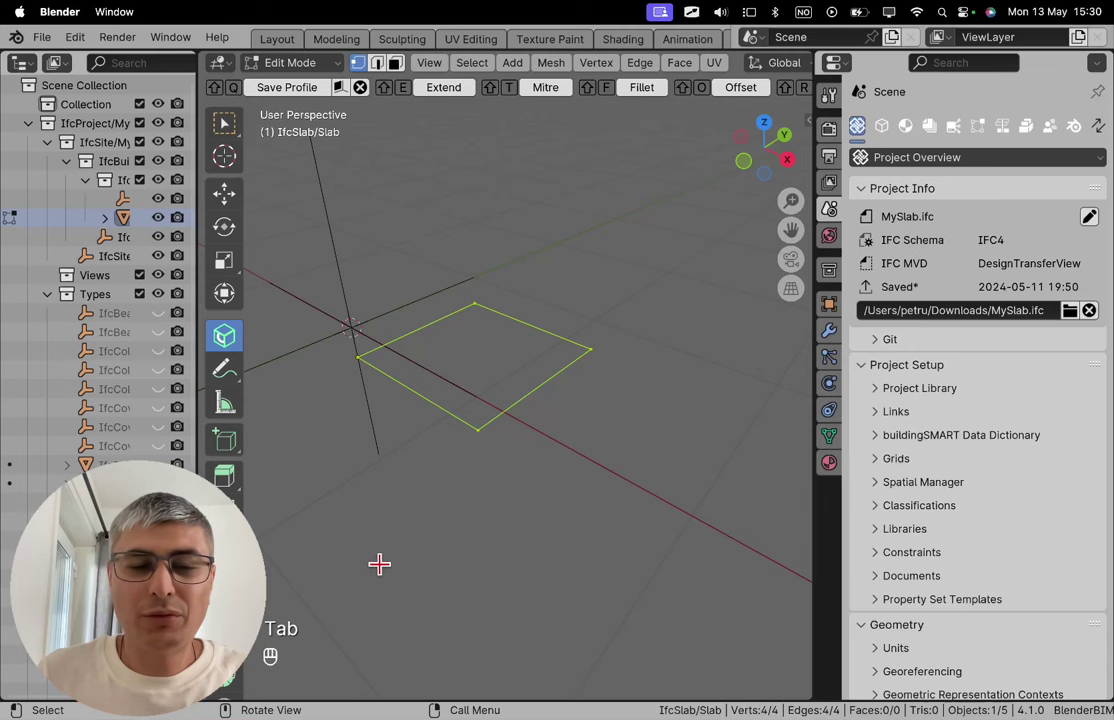
pyautogui.moveTo(568, 425); pyautogui.dragTo(568, 425, button='middle')
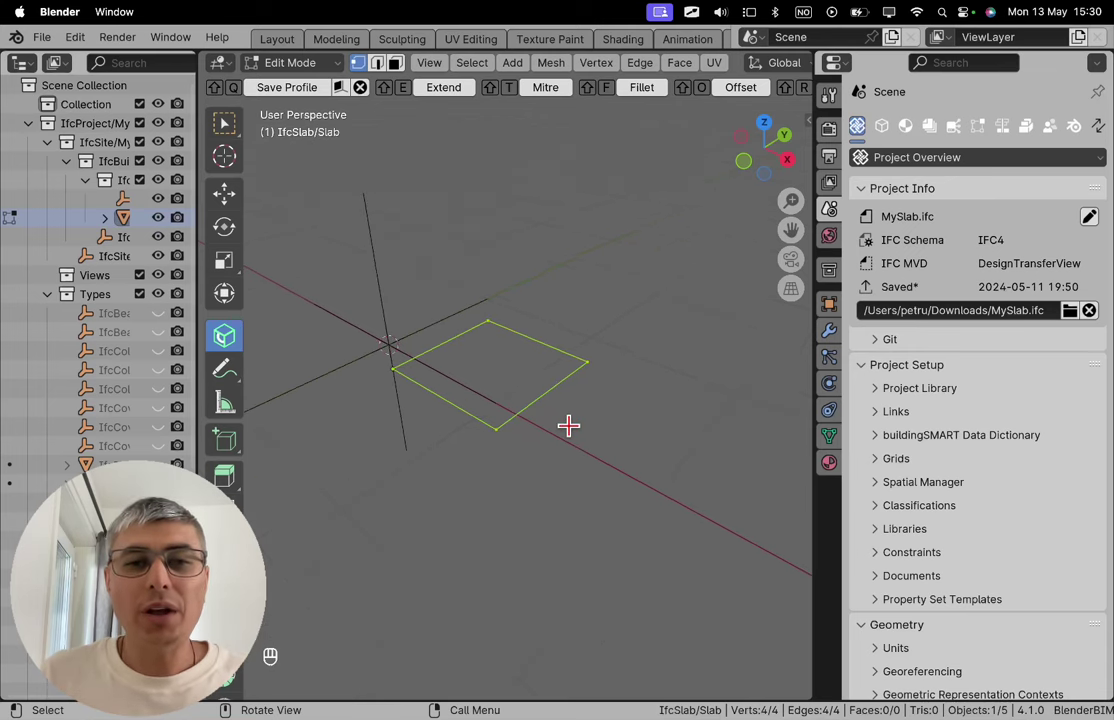
pyautogui.click(396, 64)
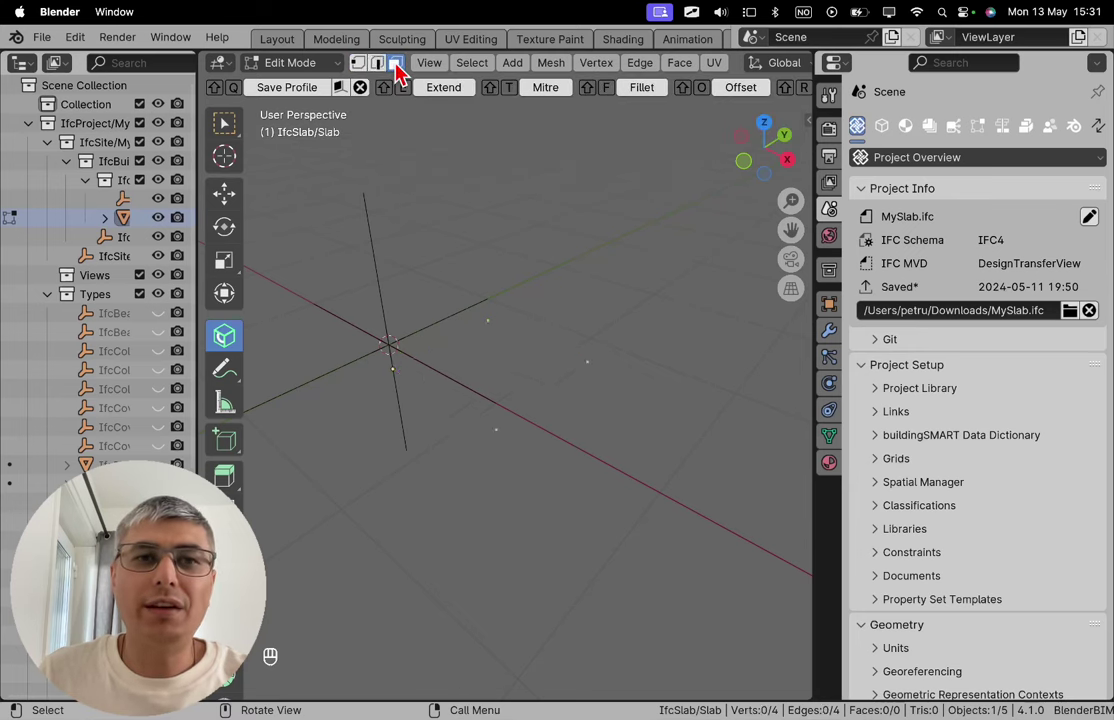
pyautogui.keyDown('shift'); pyautogui.click(379, 64); pyautogui.keyUp('shift')
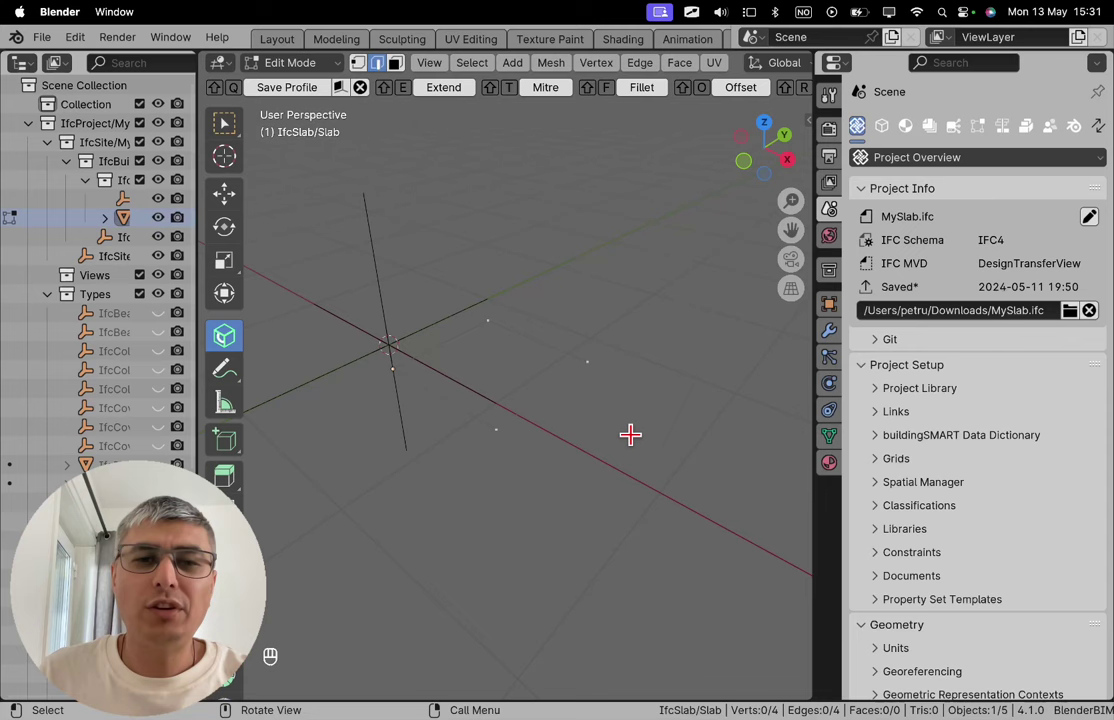
# Move the slab profile's outer edge on the positive X side 3 m along the global X axis
pyautogui.click(539, 394)
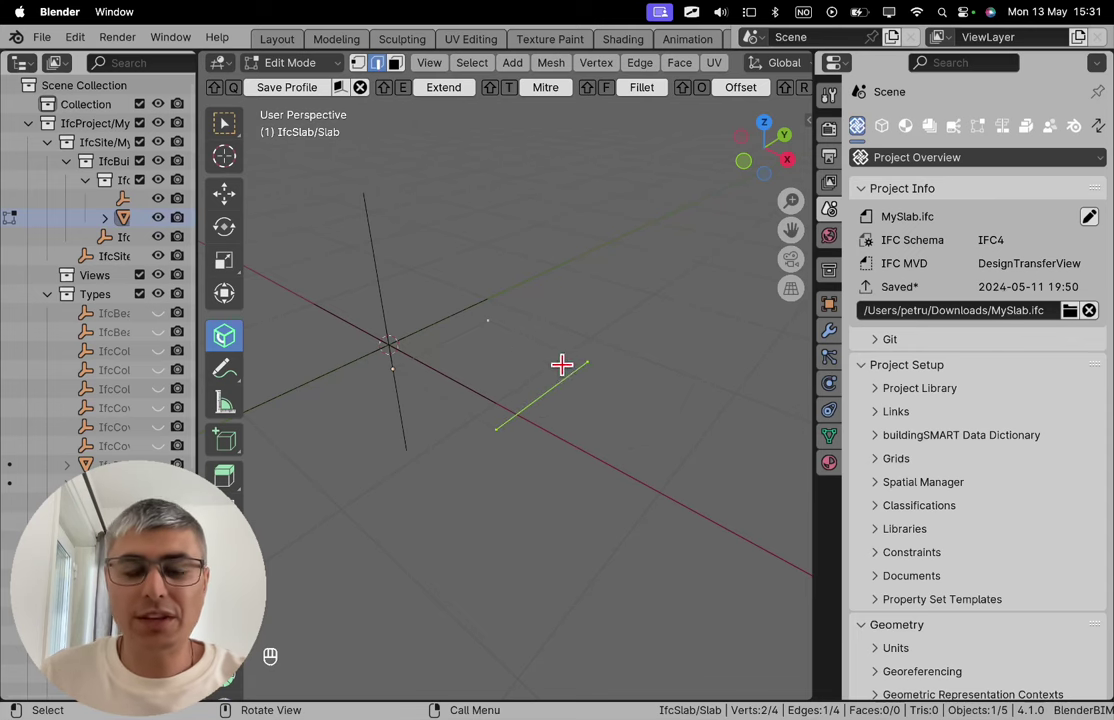
pyautogui.moveTo(562, 366); pyautogui.dragTo(559, 399, button='middle')
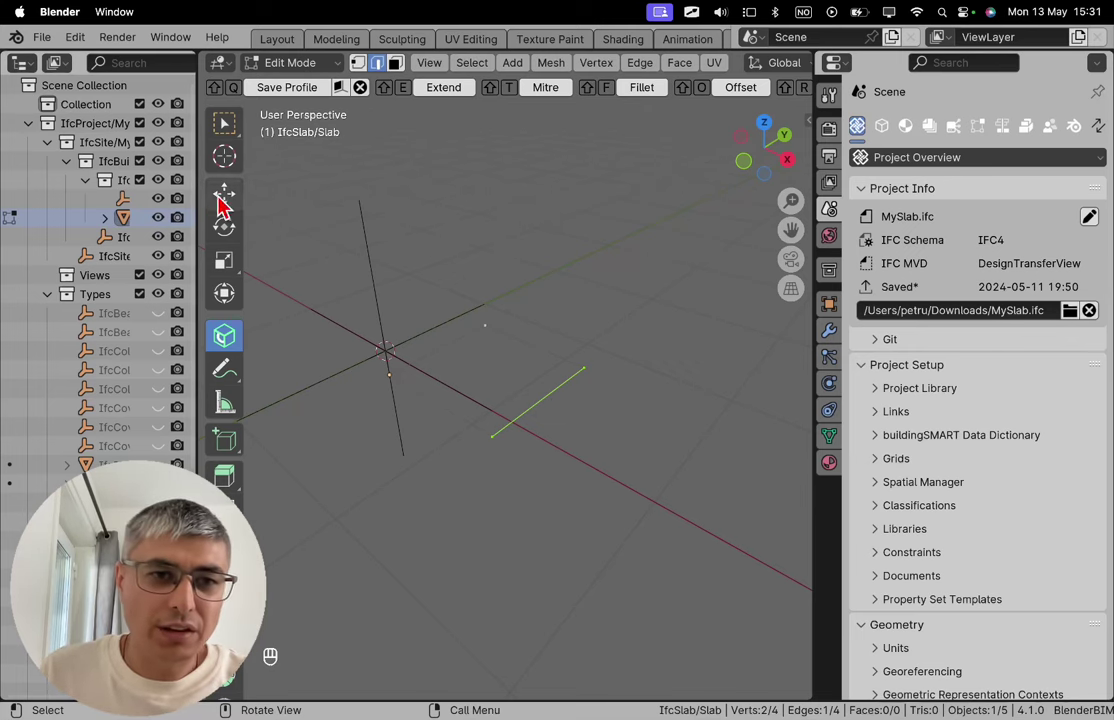
pyautogui.press('g')
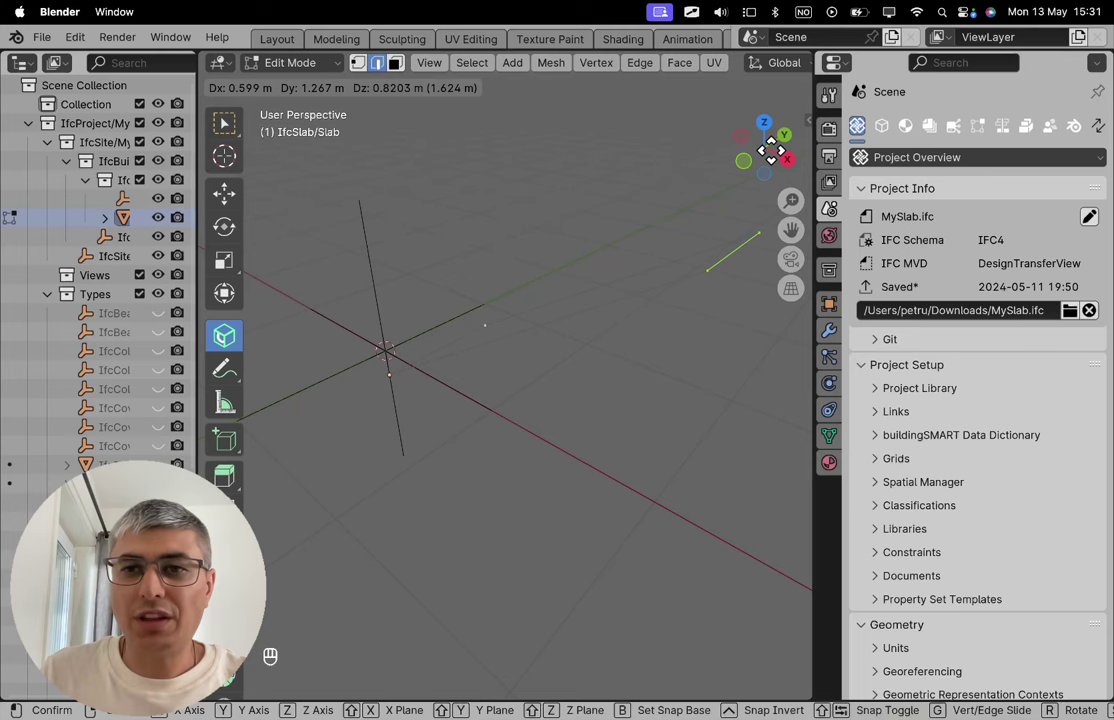
pyautogui.press('x')
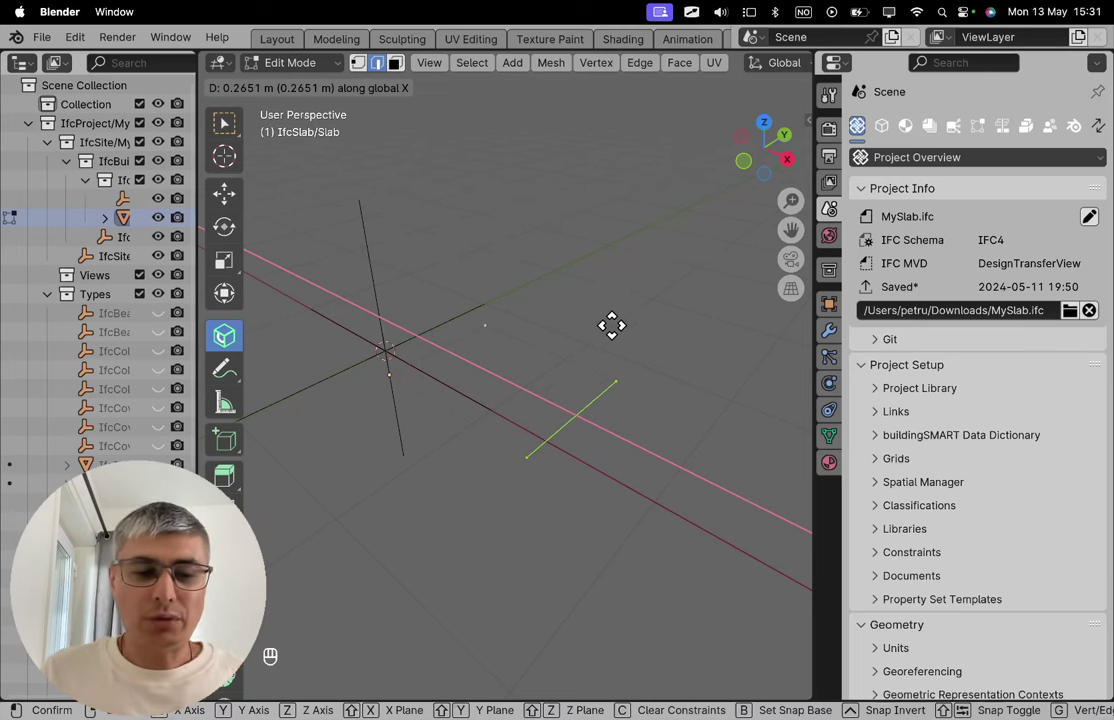
pyautogui.write('3')
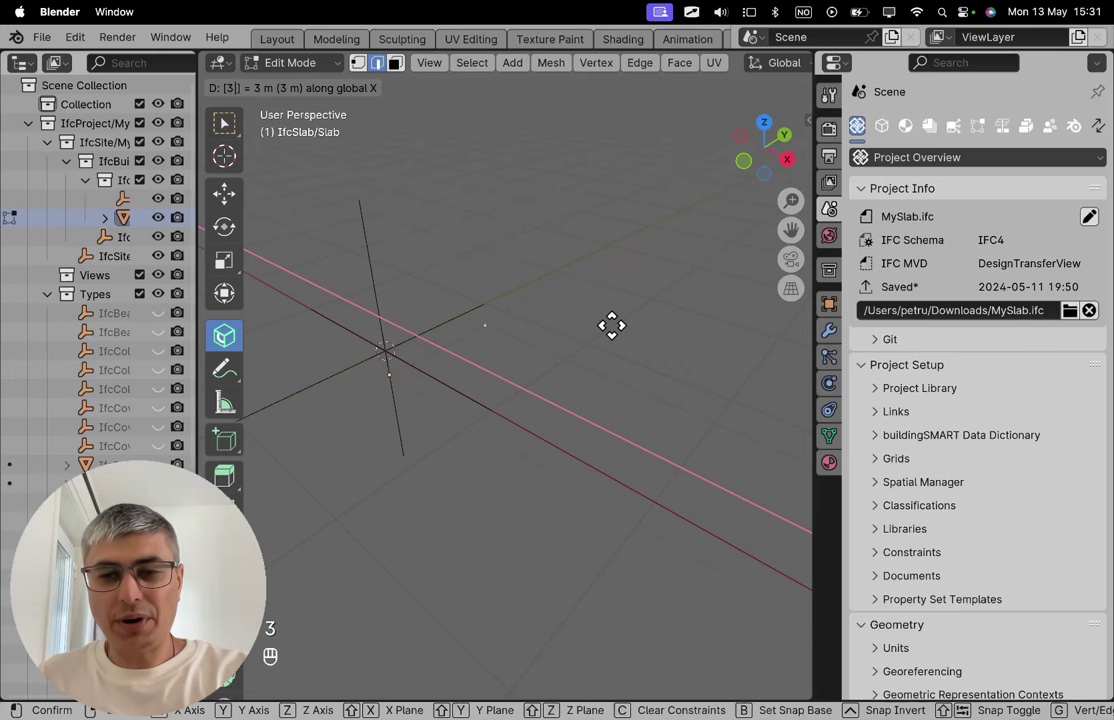
pyautogui.press('Return')
pyautogui.scroll(-4, 565, 366)
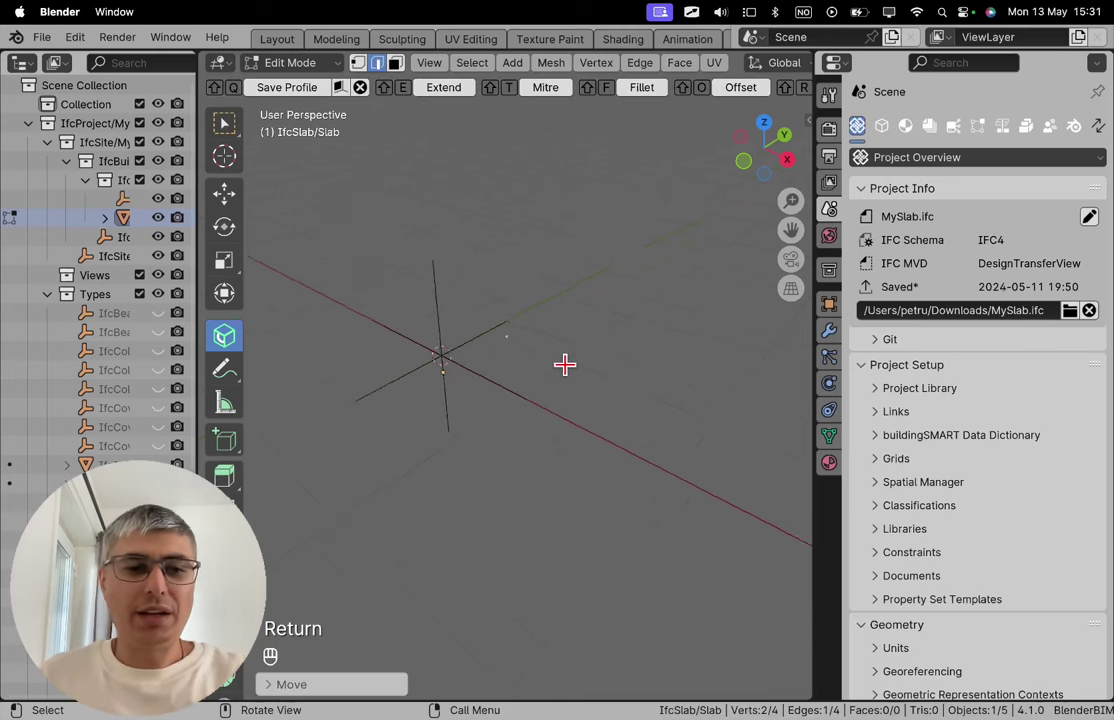
pyautogui.moveTo(618, 374); pyautogui.dragTo(588, 383, button='middle')
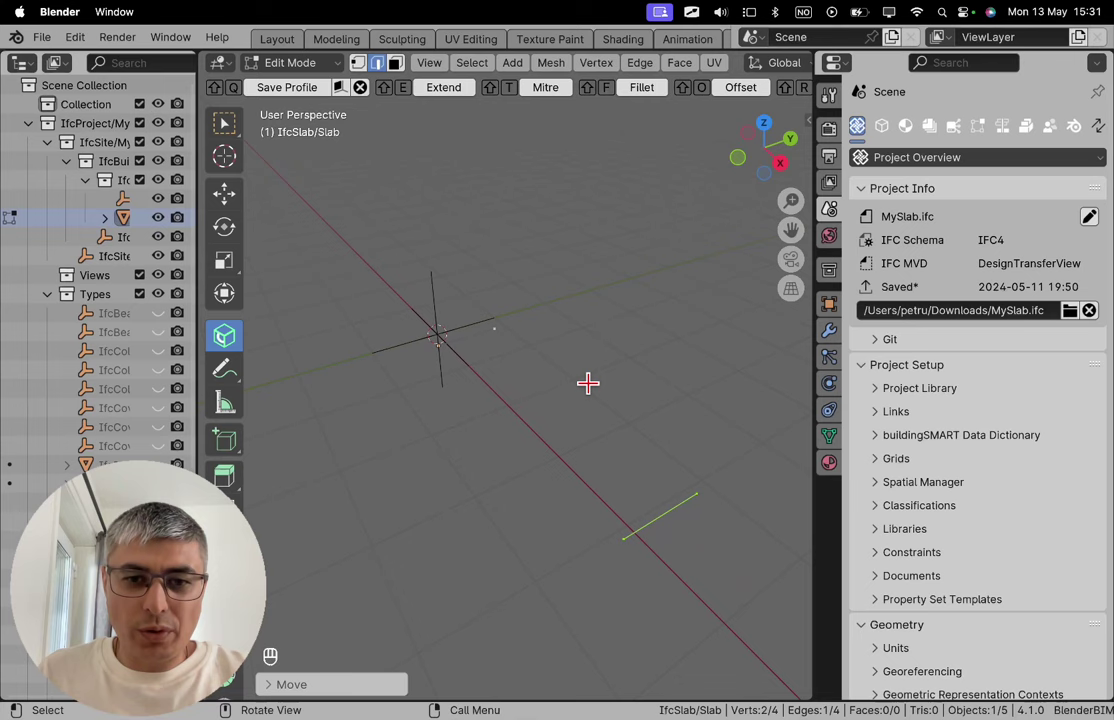
# Move the slab profile's long outer edge on the positive Y side 3 m along the global Y axis
pyautogui.hotkey('ctrl', 'z')
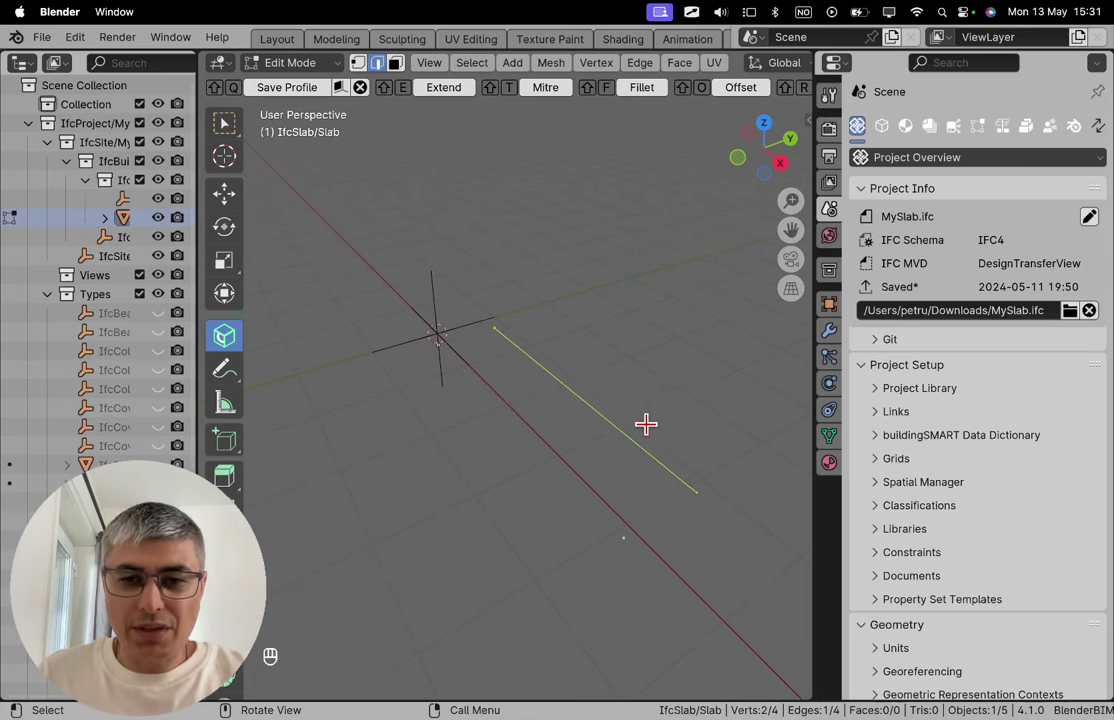
pyautogui.moveTo(505, 336); pyautogui.dragTo(442, 296, button='middle')
pyautogui.scroll(-5, 442, 298)
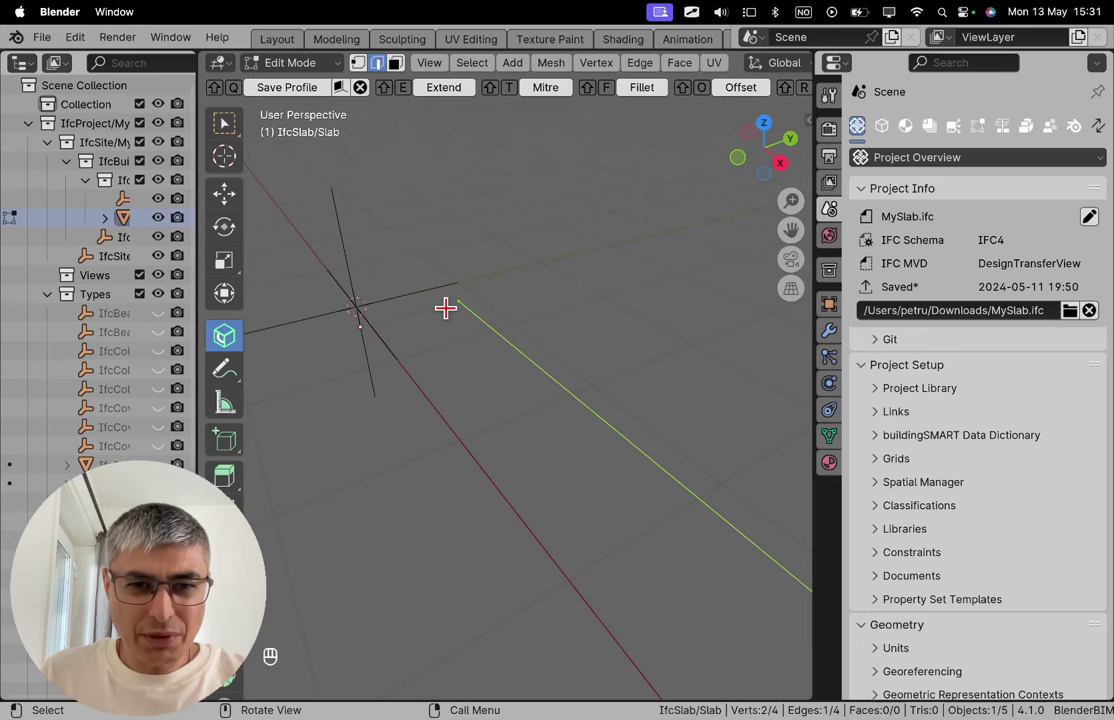
pyautogui.moveTo(486, 335); pyautogui.dragTo(609, 367, button='middle')
pyautogui.scroll(-5, 622, 354)
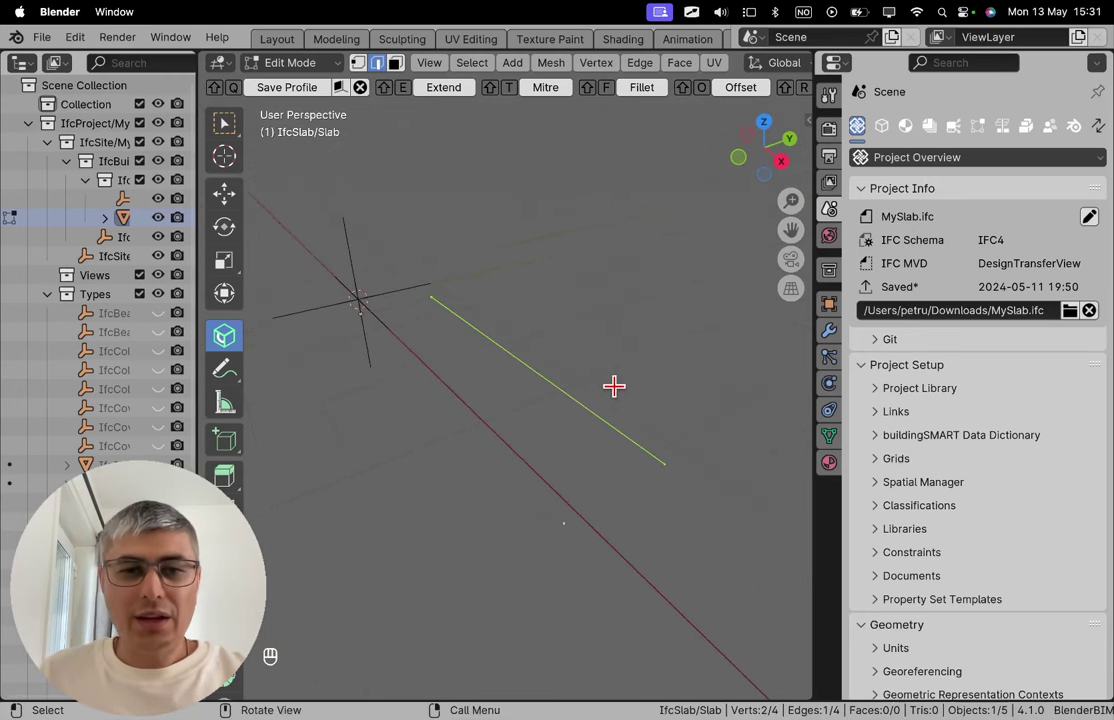
pyautogui.press('g')
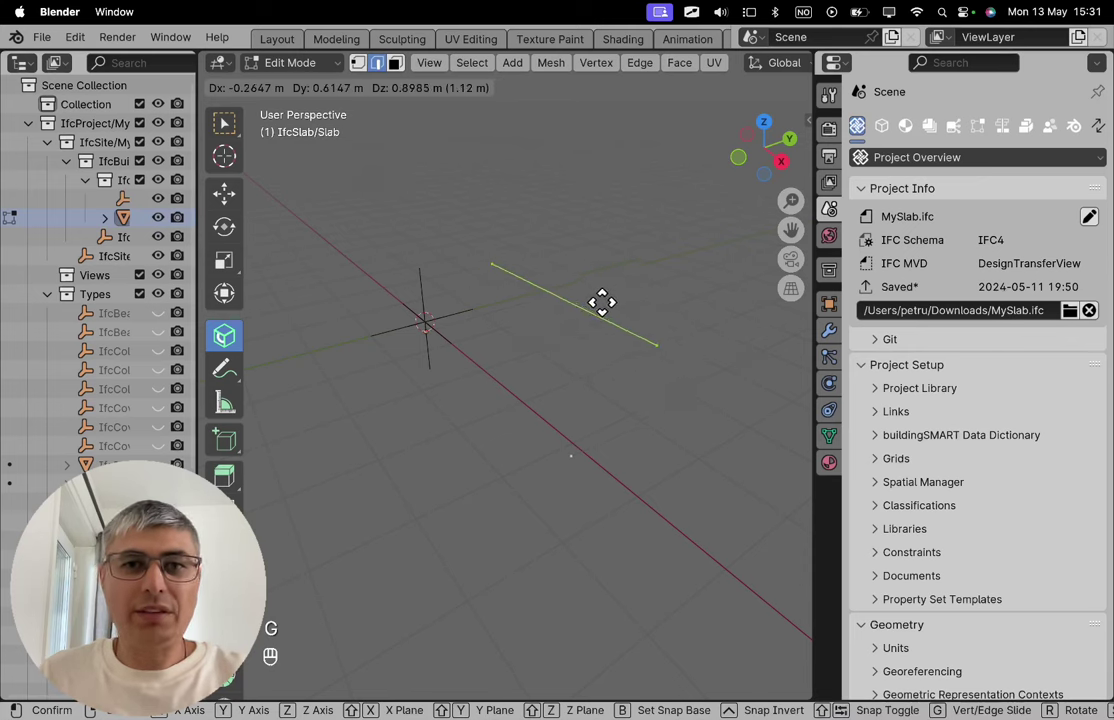
pyautogui.press('y')
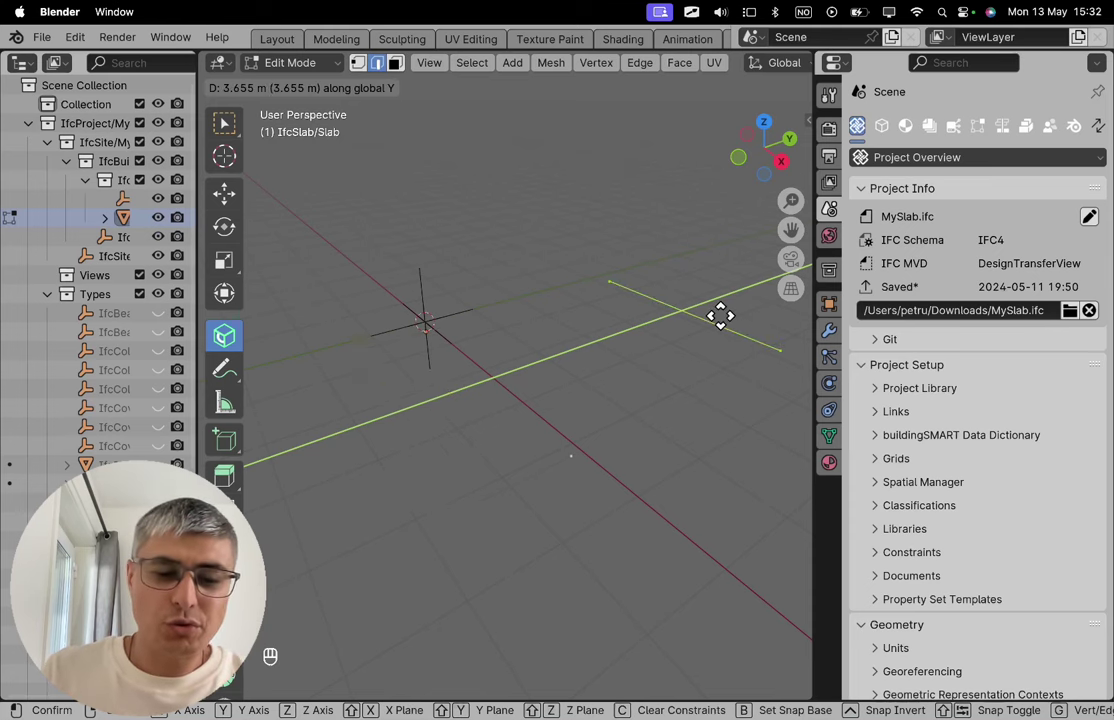
pyautogui.press('3')
pyautogui.press('Return')
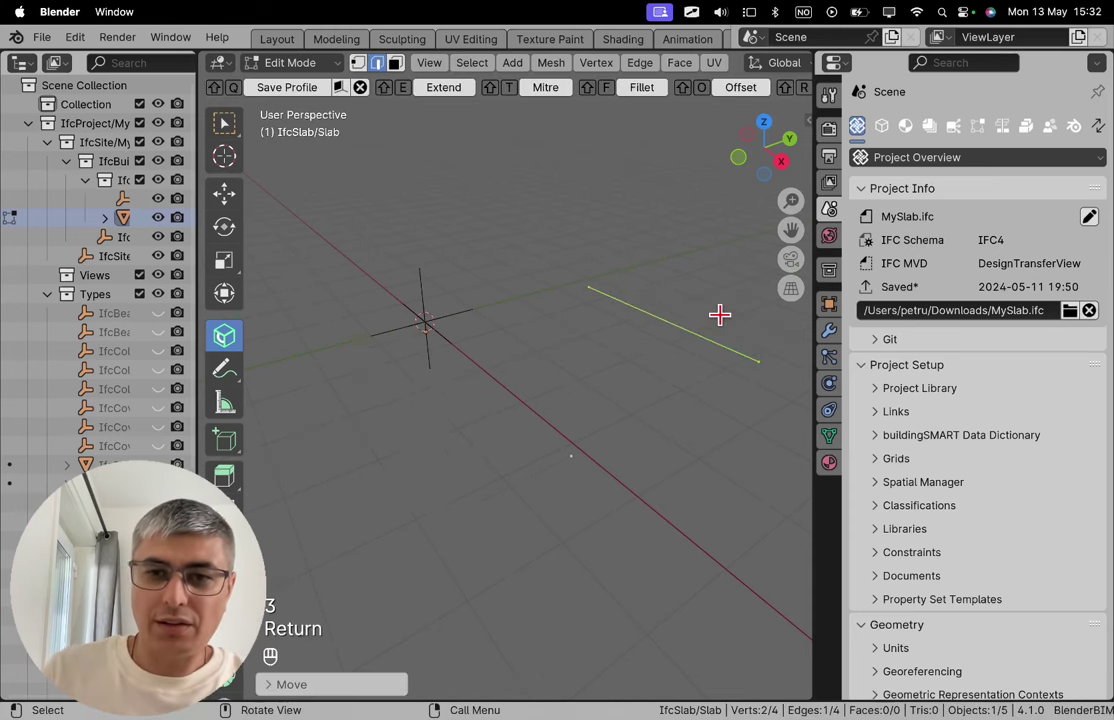
# Finish editing the slab profile by returning to Object Mode and inspect the enlarged slab
pyautogui.moveTo(667, 422); pyautogui.dragTo(456, 418, button='middle')
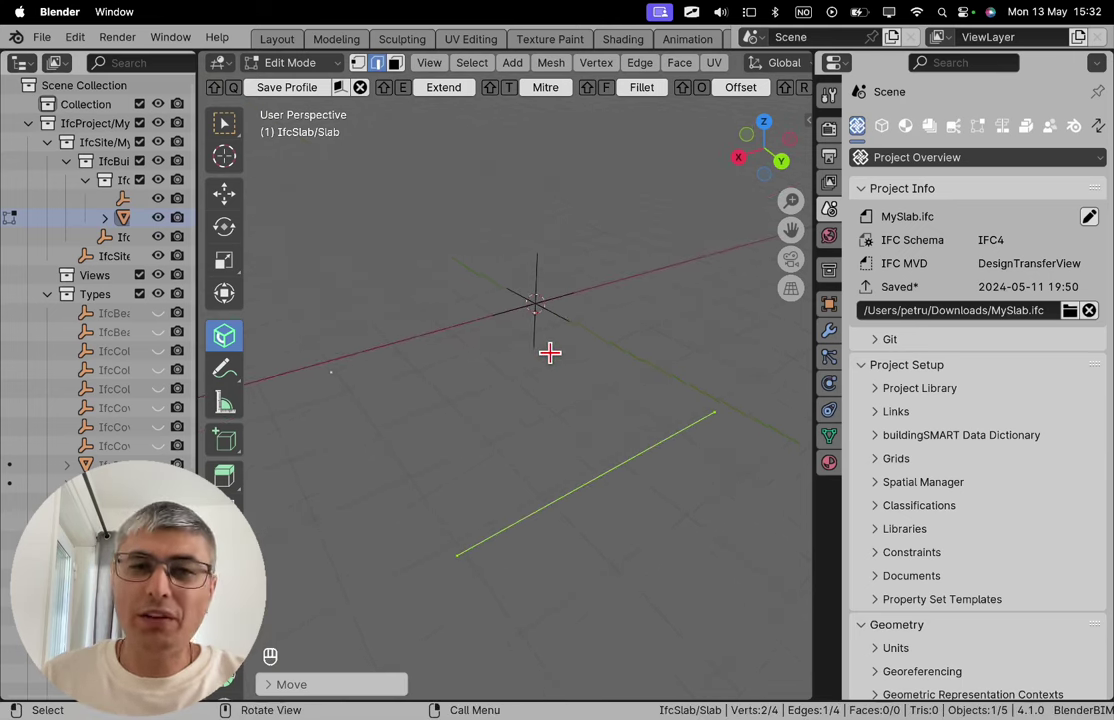
pyautogui.press('Tab')
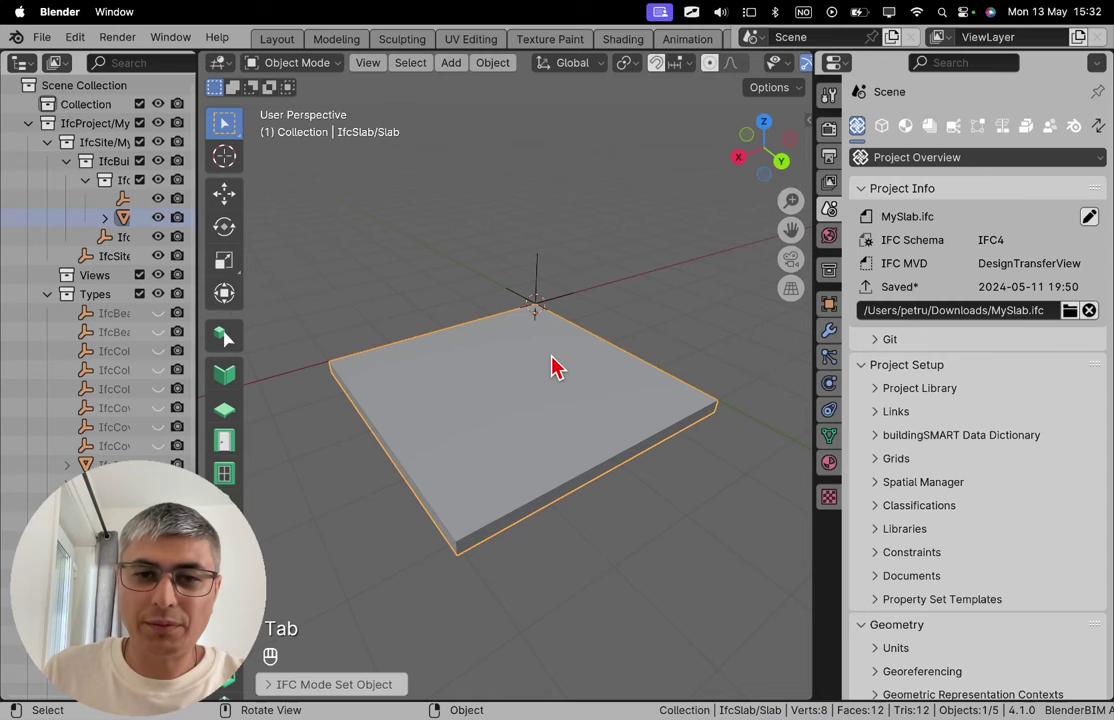
pyautogui.moveTo(552, 368); pyautogui.dragTo(600, 408, button='middle')
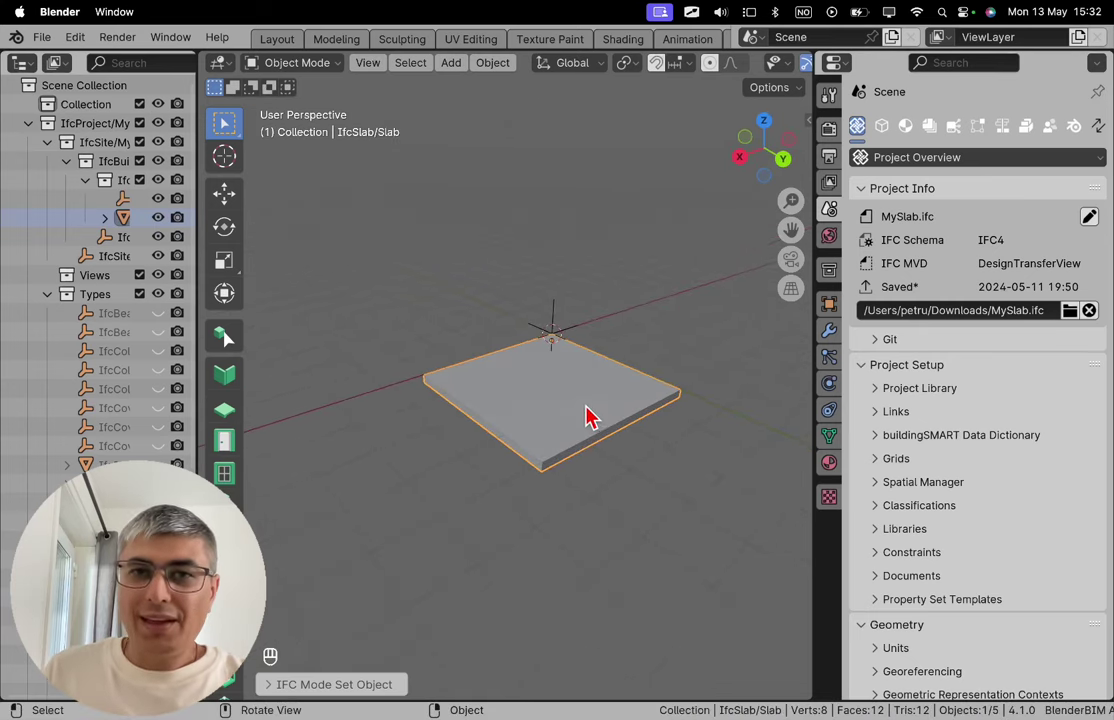
pyautogui.scroll(2, 590, 418)
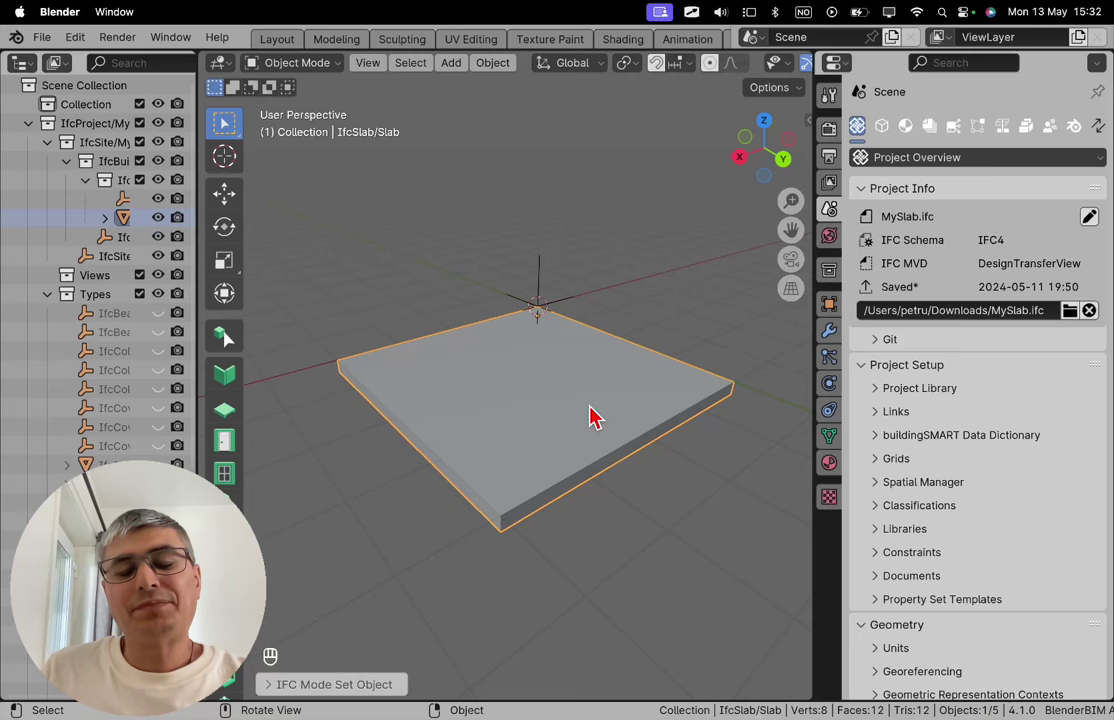
pyautogui.moveTo(590, 418); pyautogui.dragTo(549, 421, button='middle')
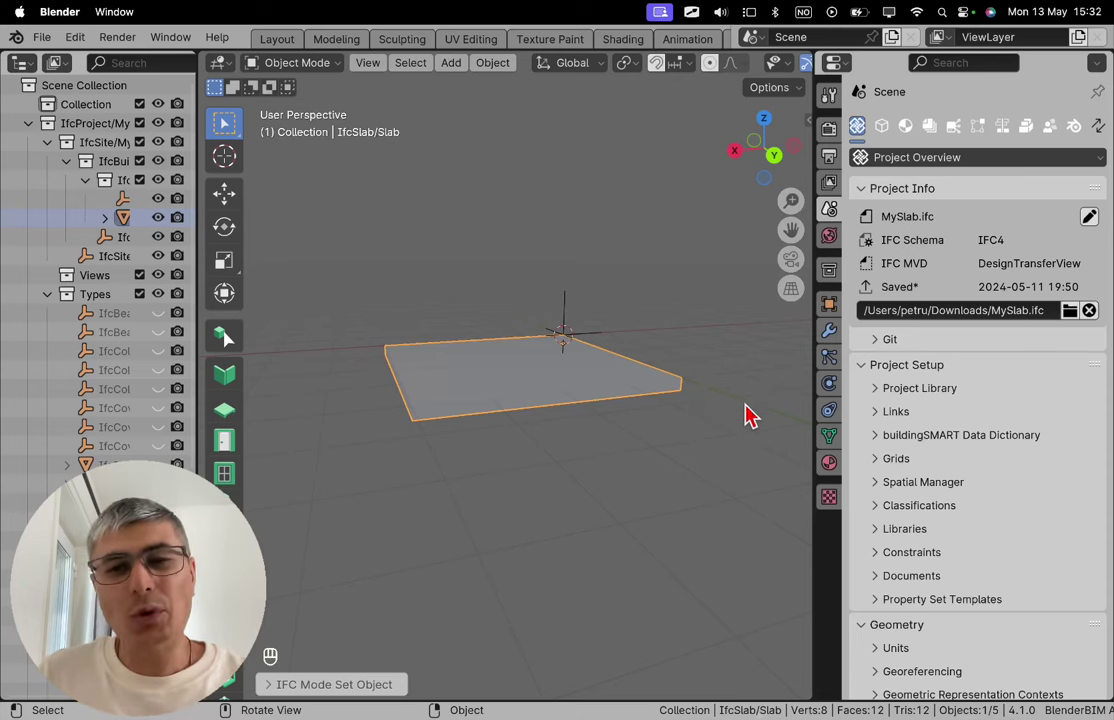
# Open the selected slab's IfcMaterialLayerSetUsage for editing in its object material settings
pyautogui.moveTo(597, 474); pyautogui.dragTo(589, 378, button='middle')
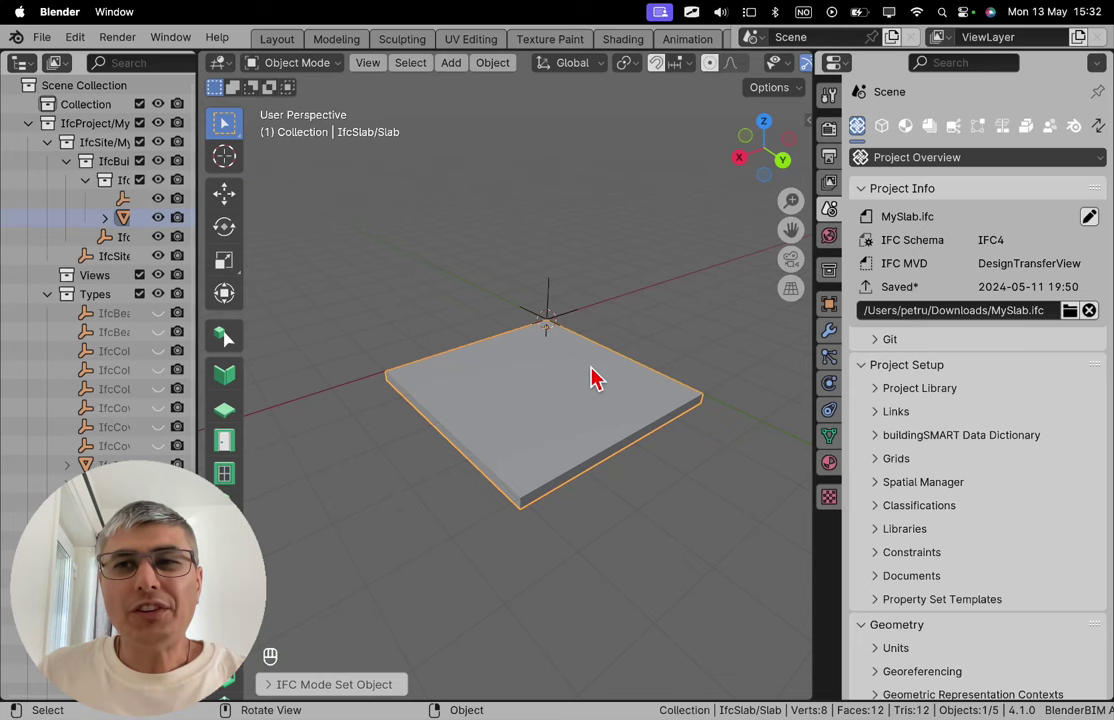
pyautogui.click(906, 127)
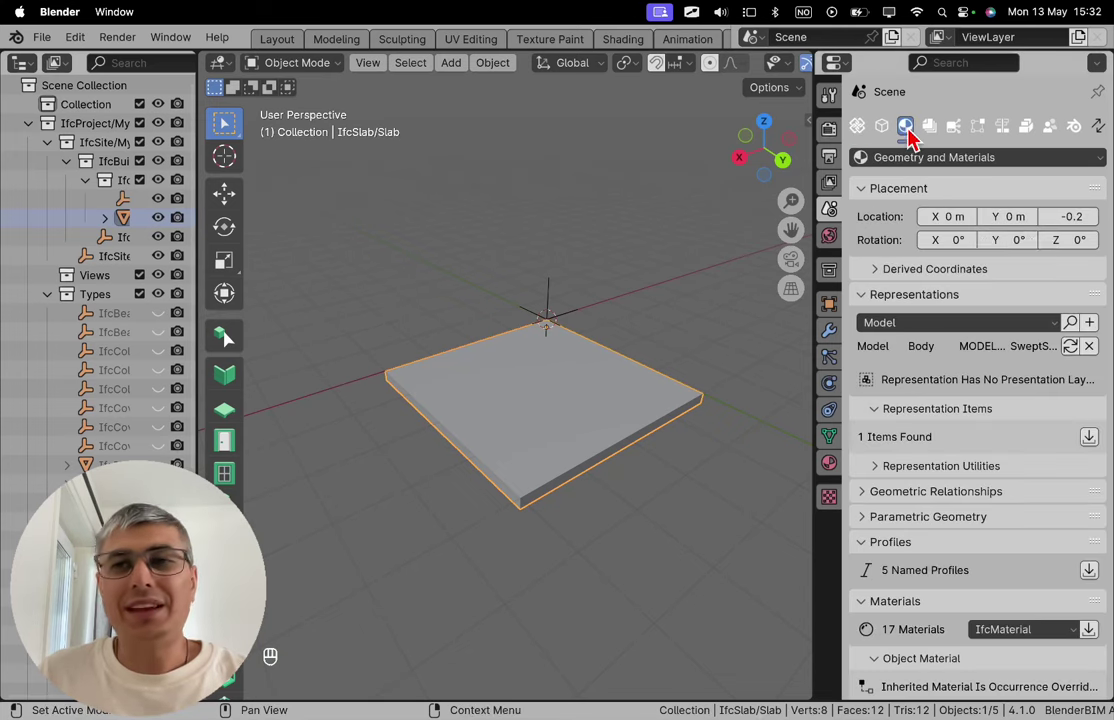
pyautogui.scroll(-5, 1040, 396)
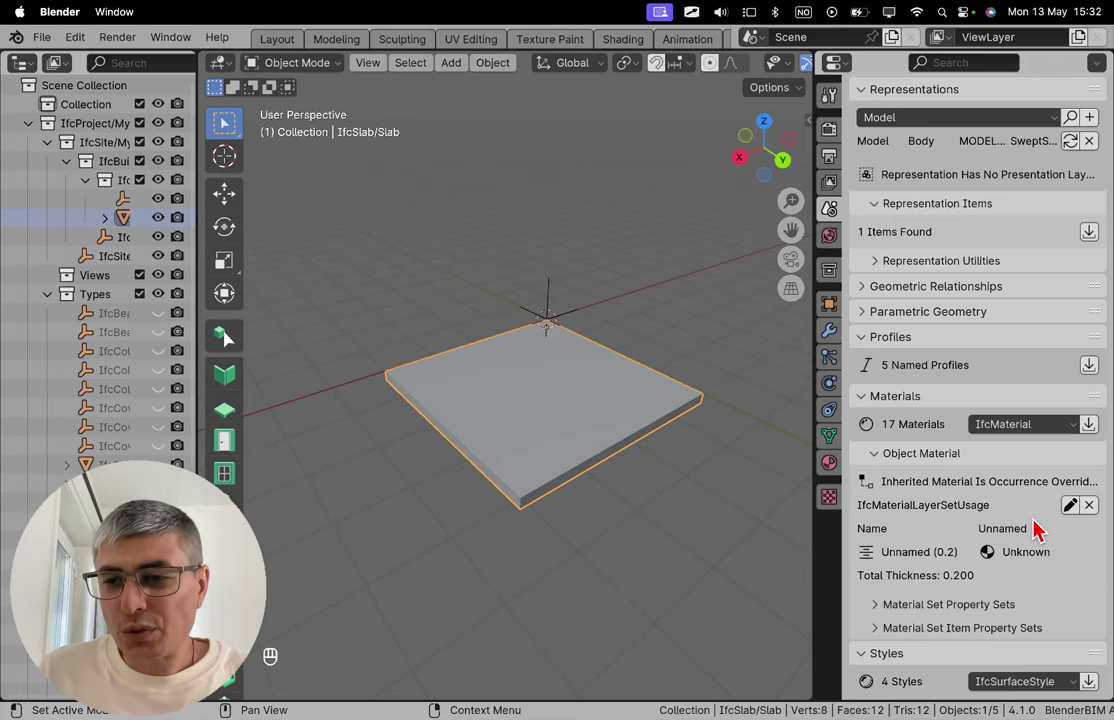
pyautogui.click(1066, 507)
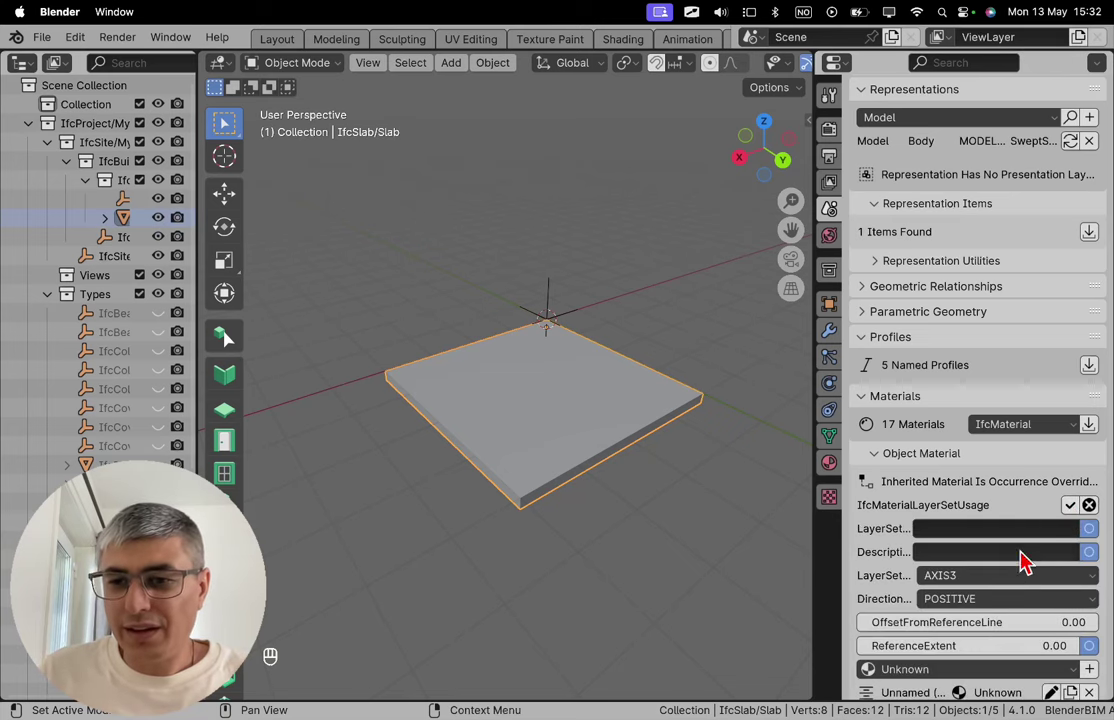
pyautogui.scroll(-3, 947, 460)
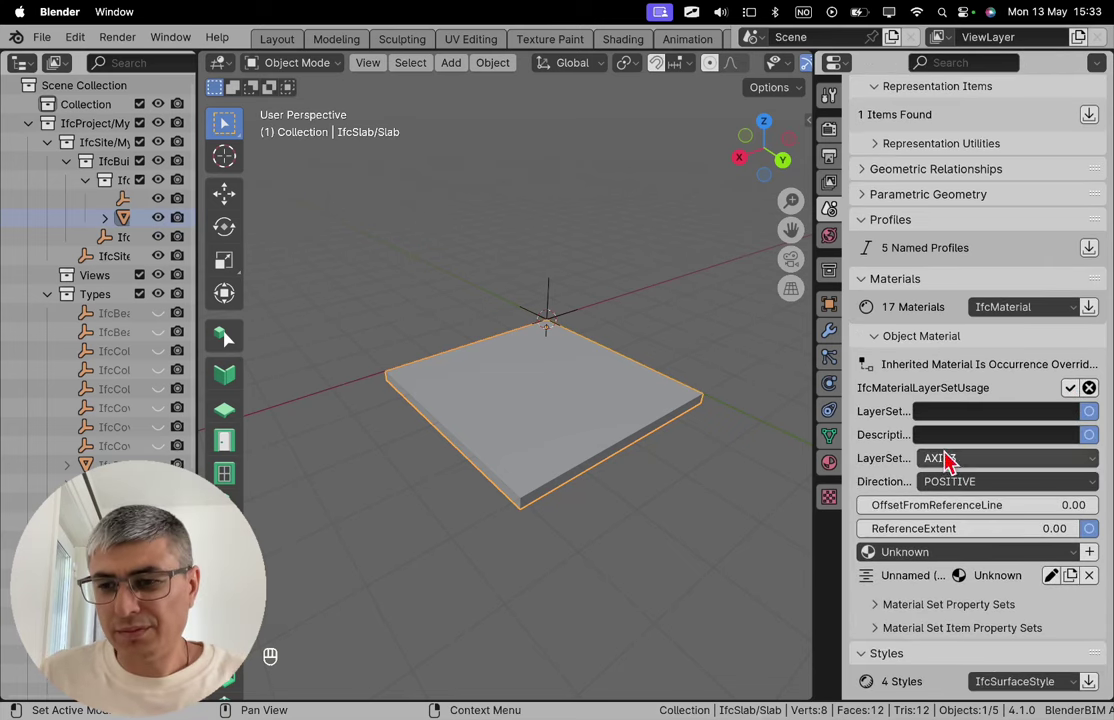
# Edit the slab's single Unknown material layer, set its LayerThickness to 0.3 and save the layer changes
pyautogui.click(1050, 575)
pyautogui.scroll(-3, 1022, 566)
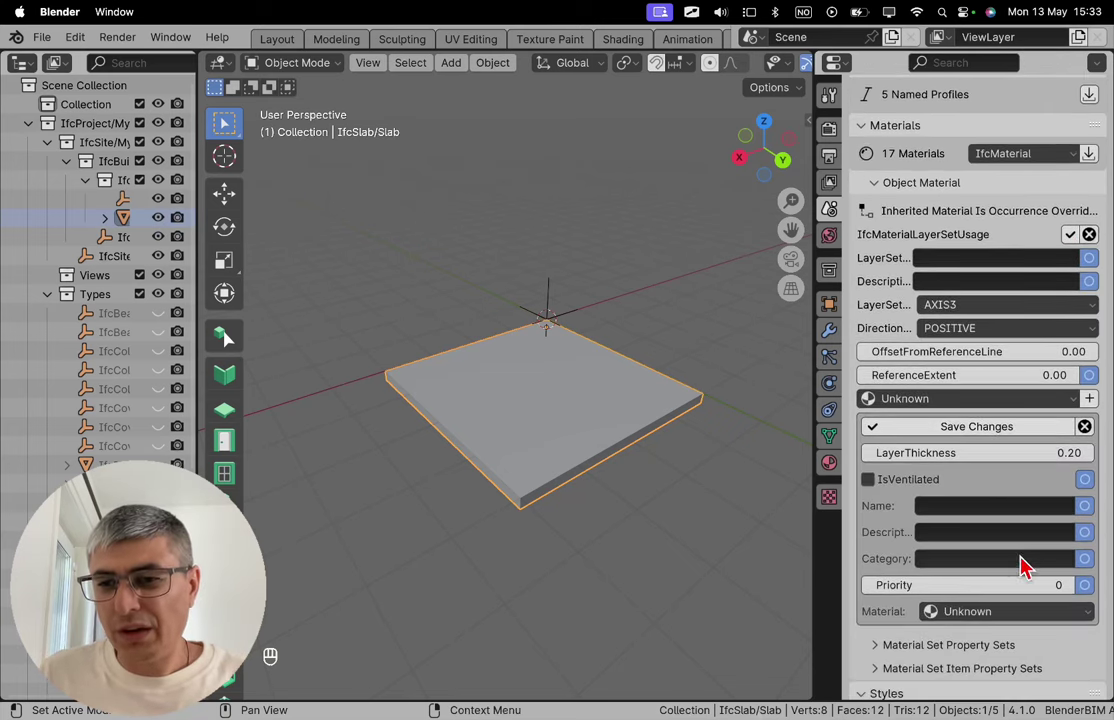
pyautogui.click(985, 454)
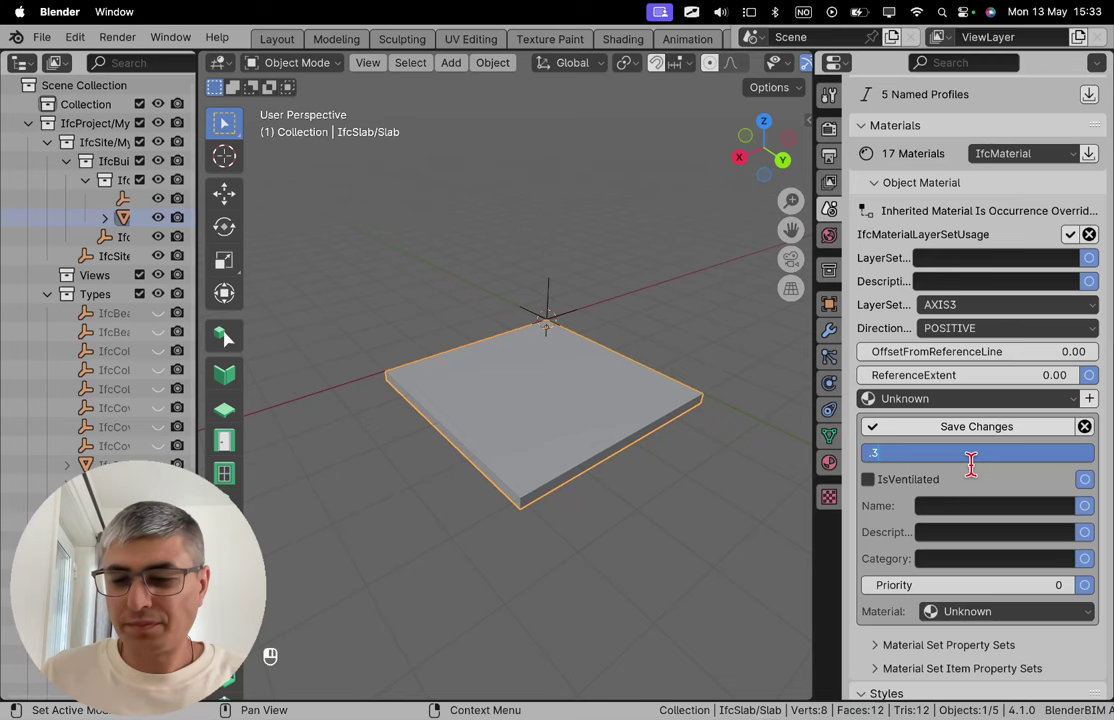
pyautogui.press('Return')
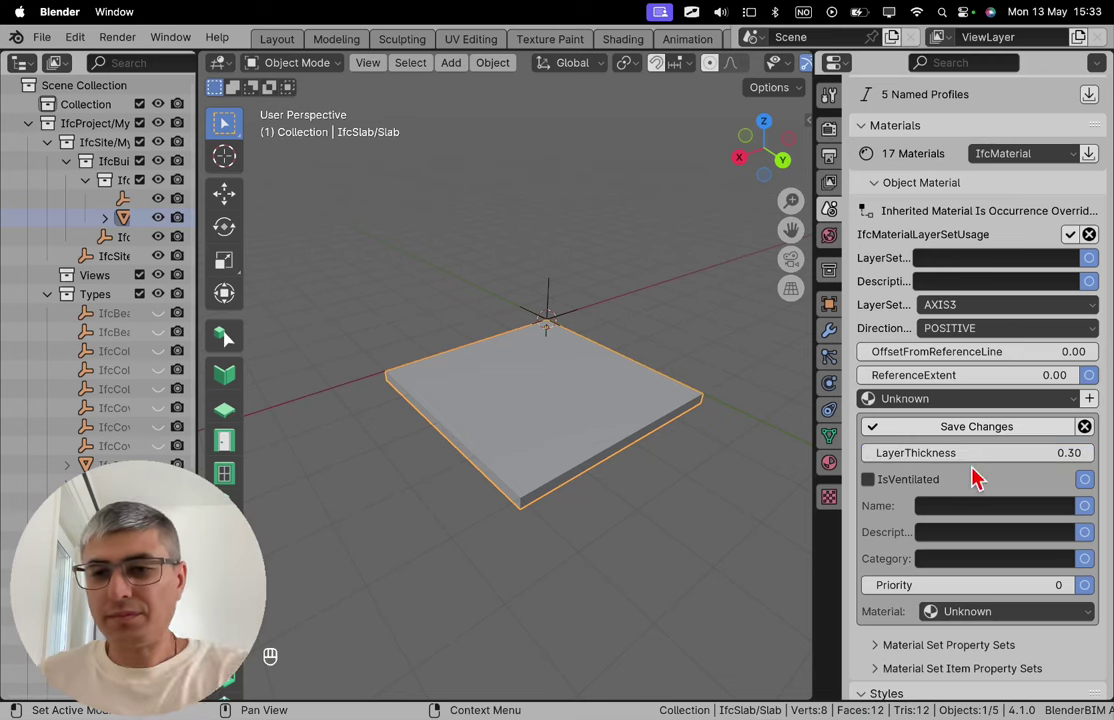
pyautogui.click(945, 427)
pyautogui.moveTo(410, 393); pyautogui.dragTo(562, 490, button='middle')
pyautogui.scroll(5, 507, 480)
pyautogui.scroll(-5, 527, 468)
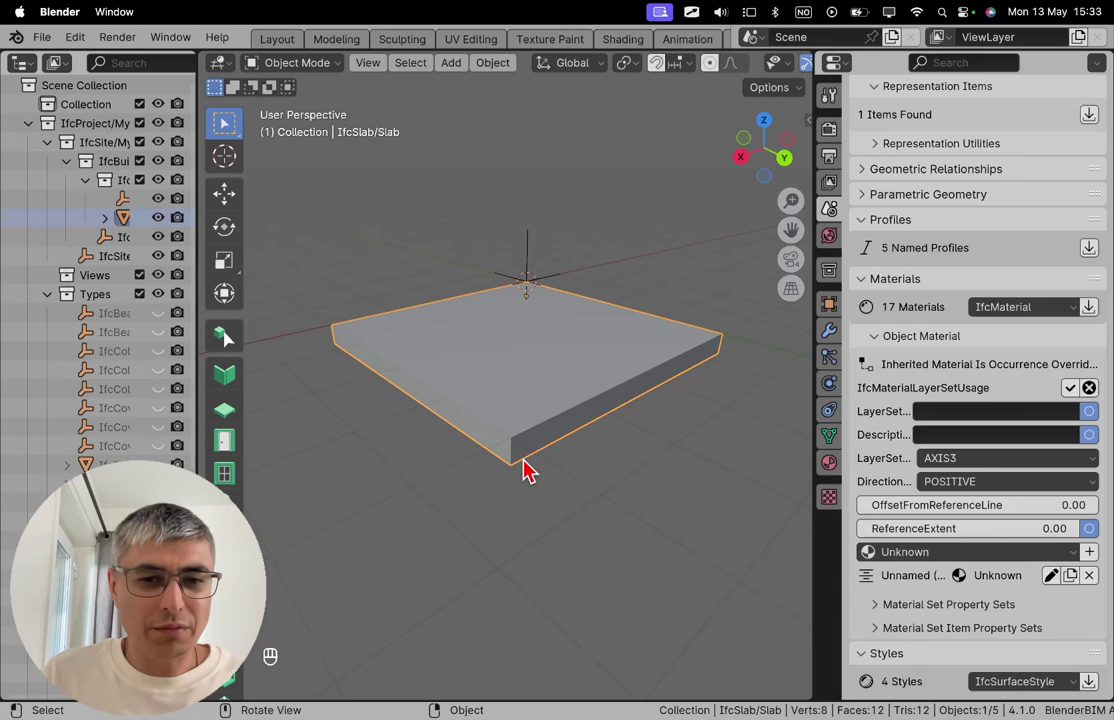
# Enable snapping and add Vertex, Edge and Face as snap targets alongside Increment
pyautogui.scroll(4, 519, 465)
pyautogui.scroll(-5, 224, 470)
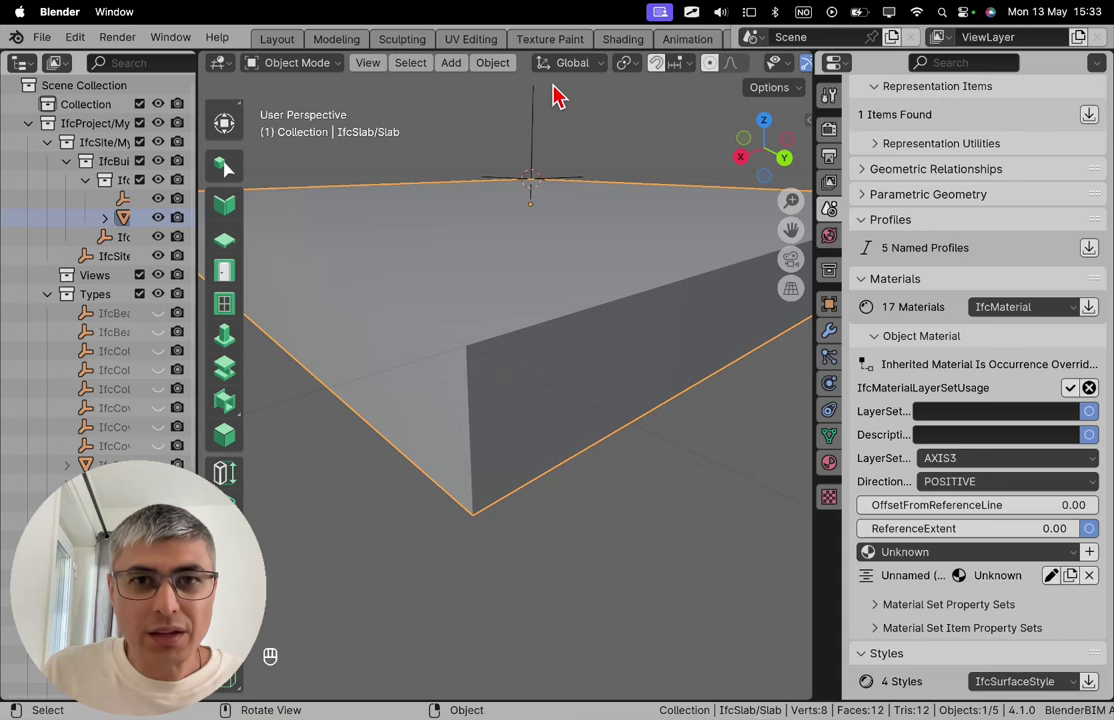
pyautogui.click(657, 64)
pyautogui.click(688, 64)
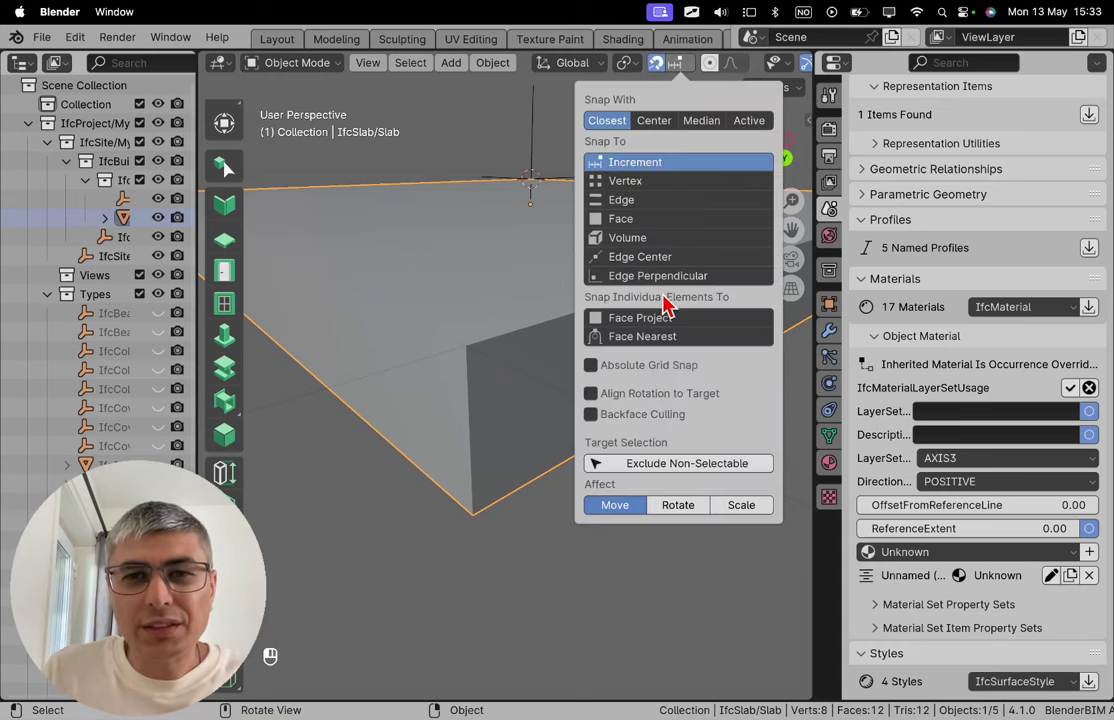
pyautogui.keyDown('shift'); pyautogui.click(669, 182); pyautogui.keyUp('shift')
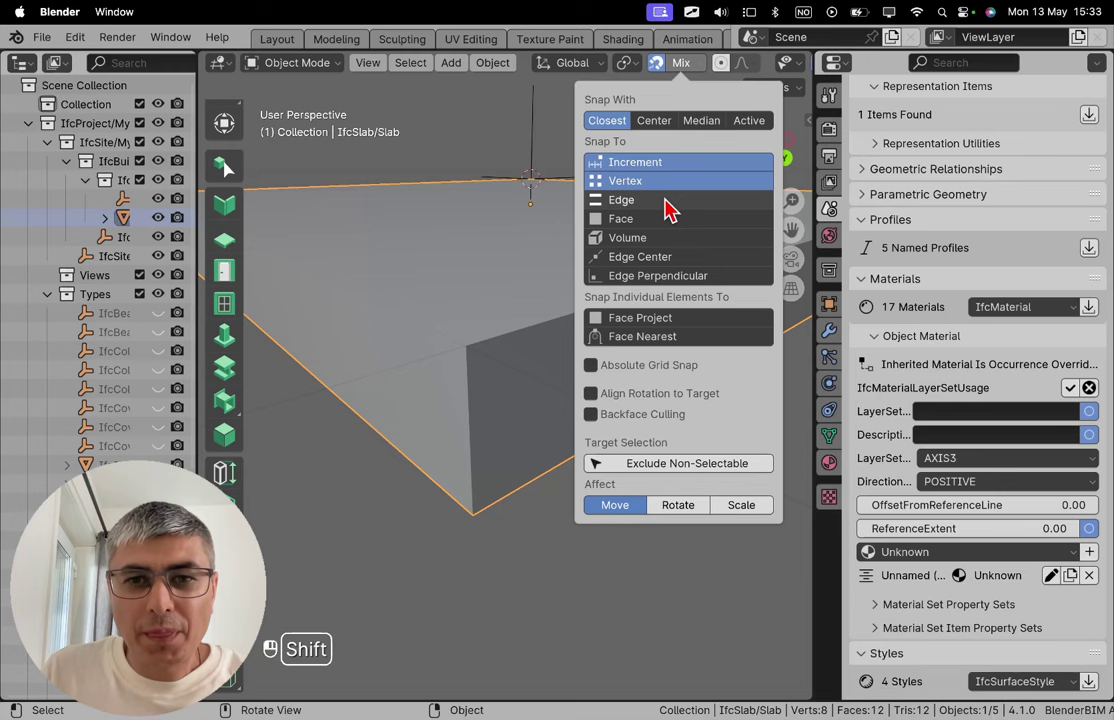
pyautogui.keyDown('shift'); pyautogui.click(669, 203); pyautogui.keyUp('shift')
pyautogui.keyDown('shift'); pyautogui.click(662, 220); pyautogui.keyUp('shift')
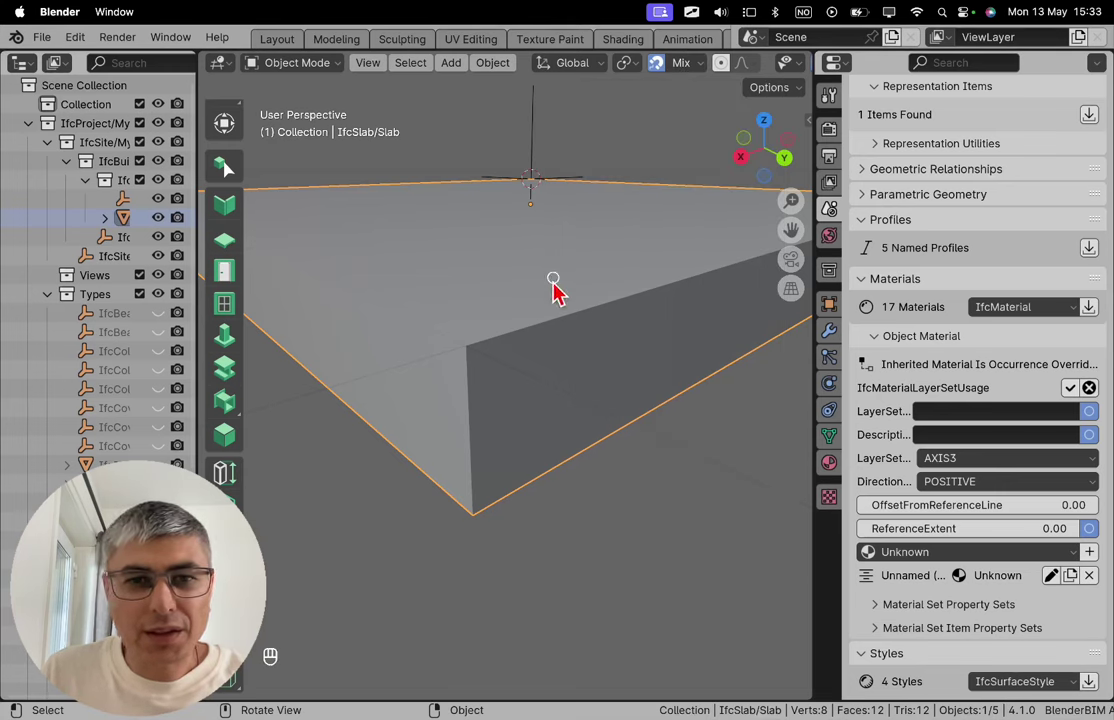
# Measure the slab's thickness along the vertical edge at its nearest corner, then deselect the slab
pyautogui.moveTo(472, 517); pyautogui.dragTo(473, 352)
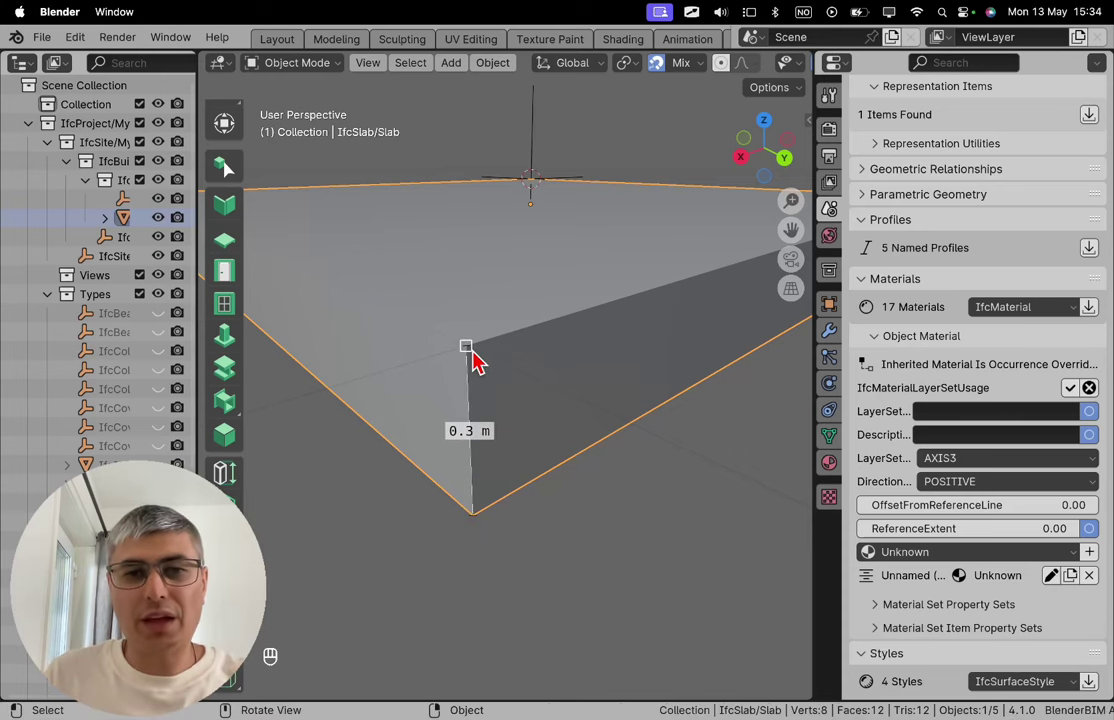
pyautogui.scroll(-3, 551, 404)
pyautogui.scroll(3, 560, 404)
pyautogui.press('Escape')
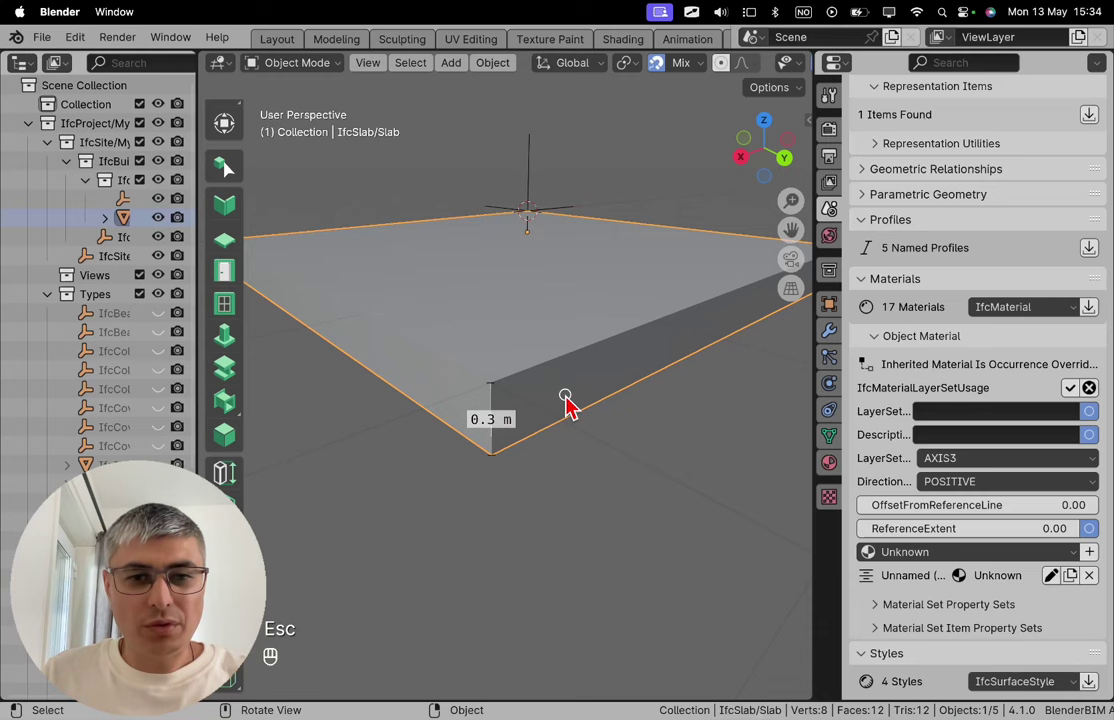
pyautogui.rightClick(600, 467)
pyautogui.click(737, 396)
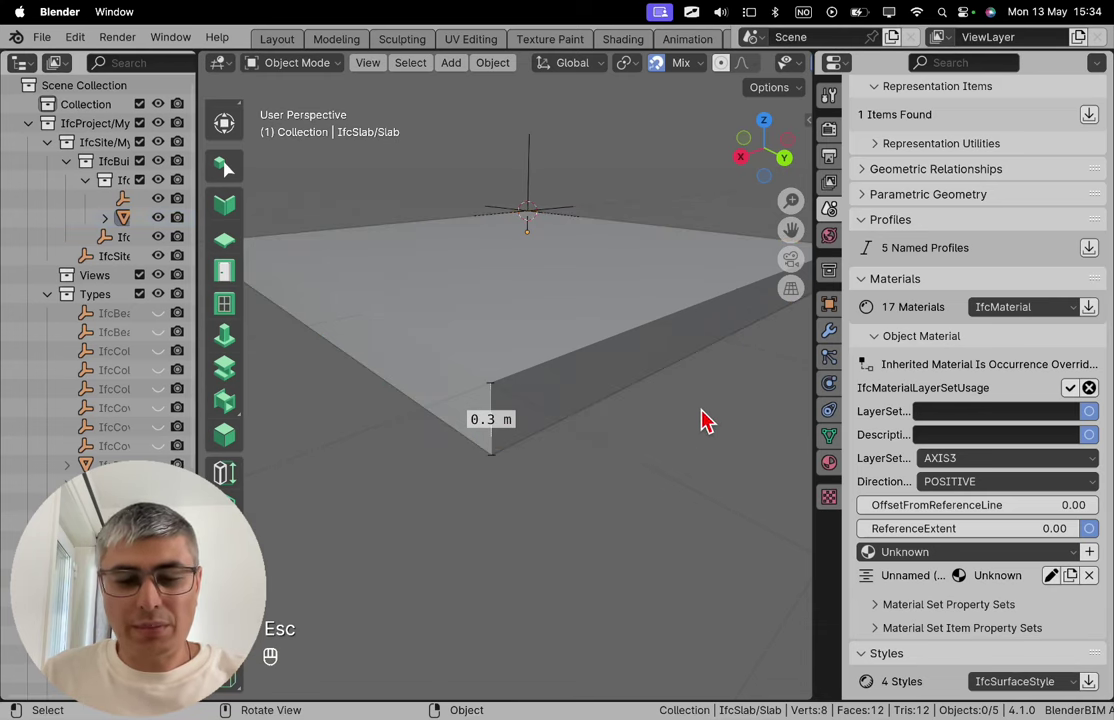
# Select the slab with the Select Box tool and check its overall X, Y and Z dimensions in the transform properties
pyautogui.press('n')
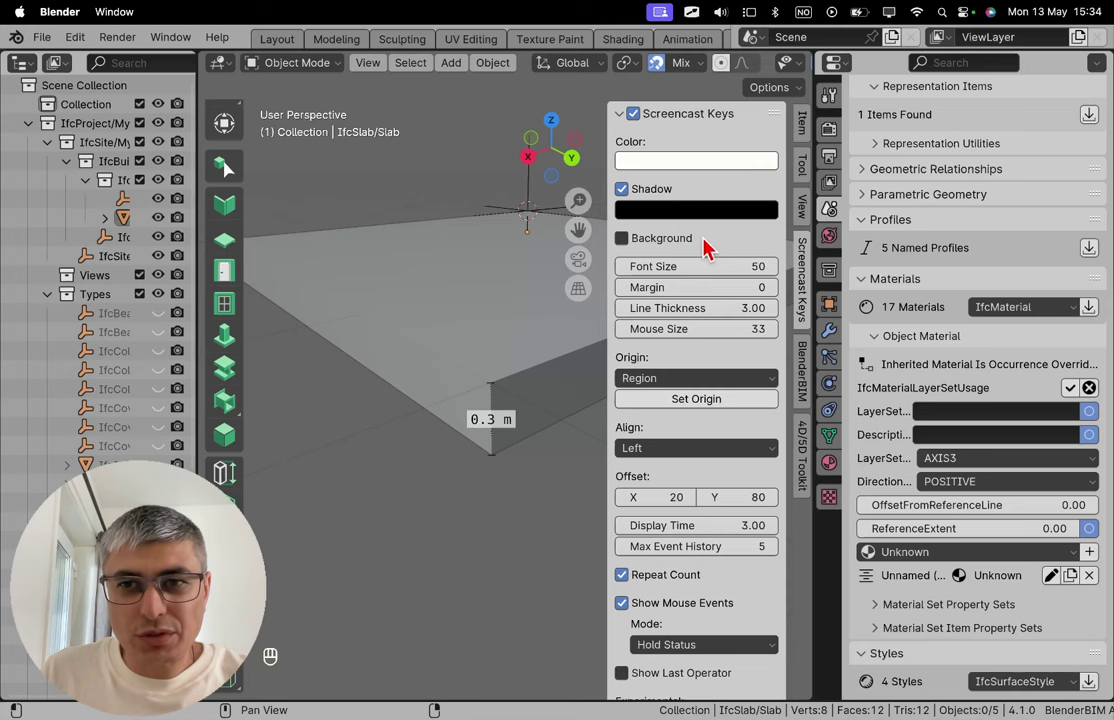
pyautogui.scroll(4, 225, 165)
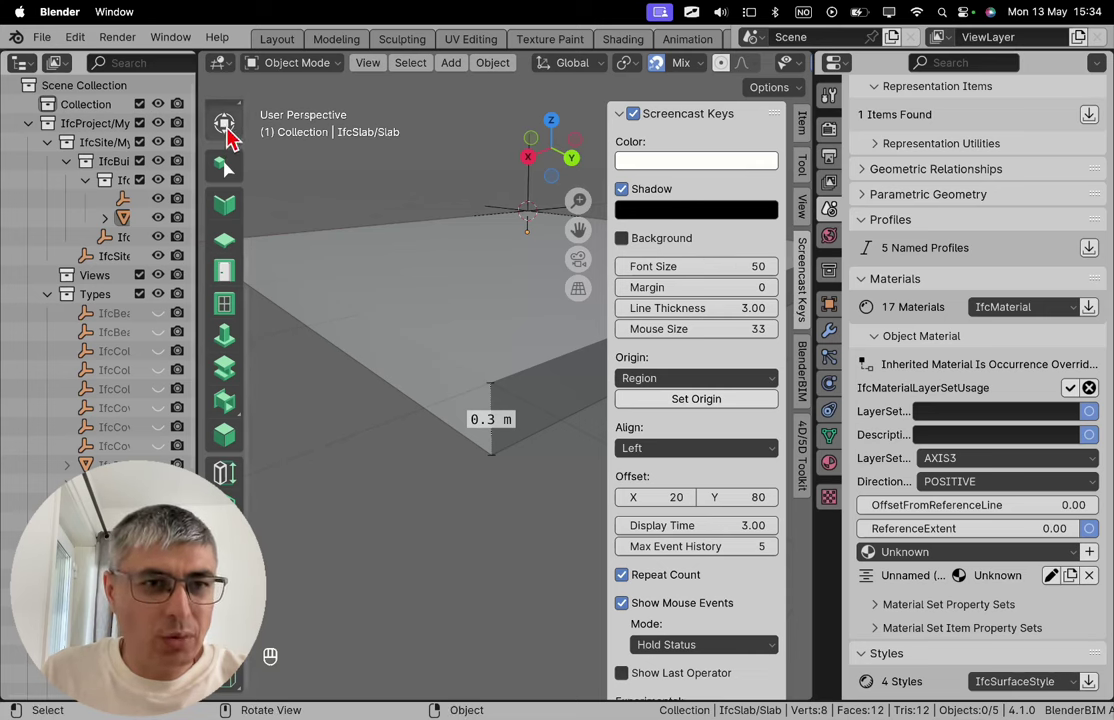
pyautogui.click(224, 122)
pyautogui.click(397, 363)
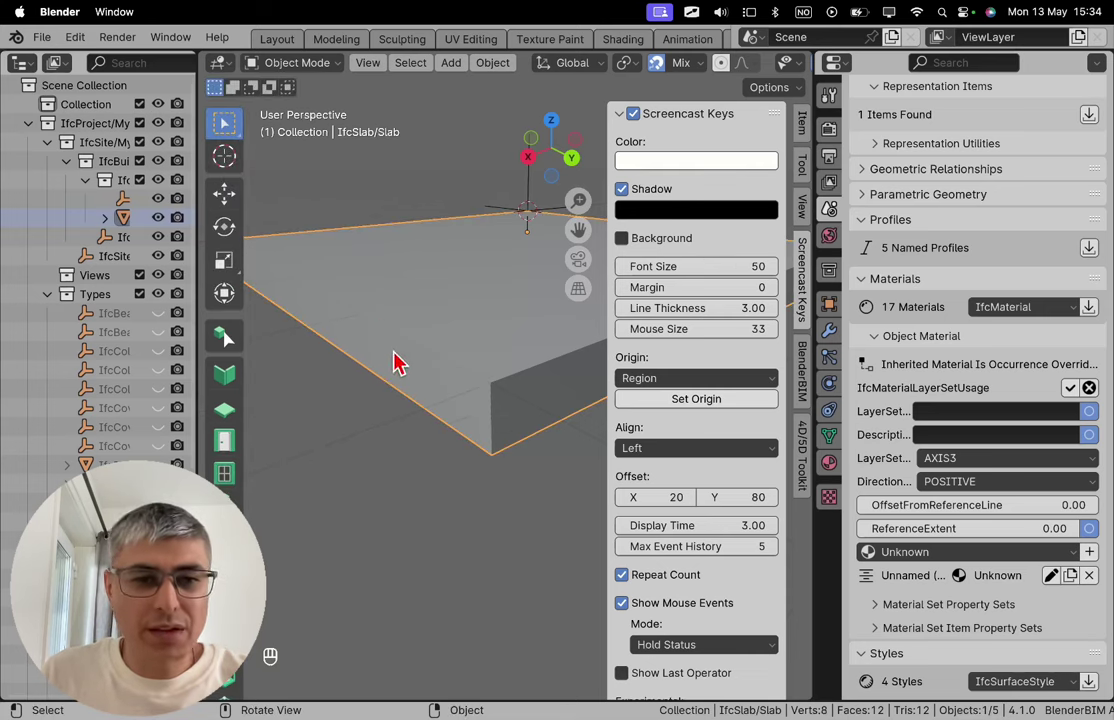
pyautogui.scroll(-3, 437, 347)
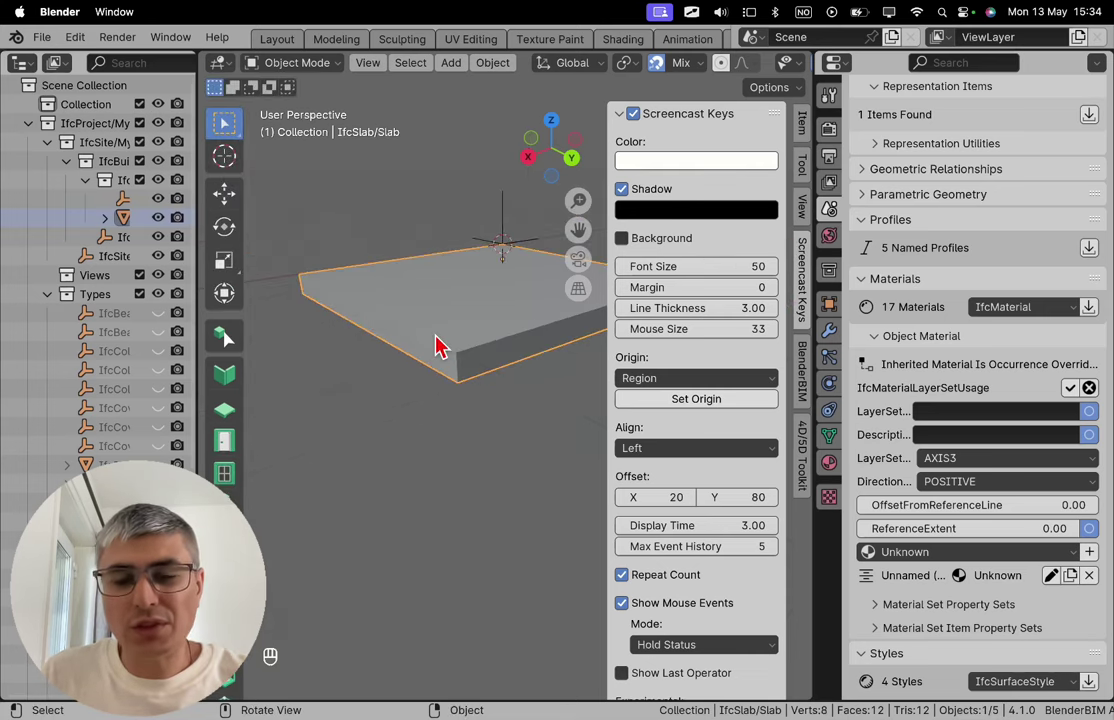
pyautogui.click(801, 140)
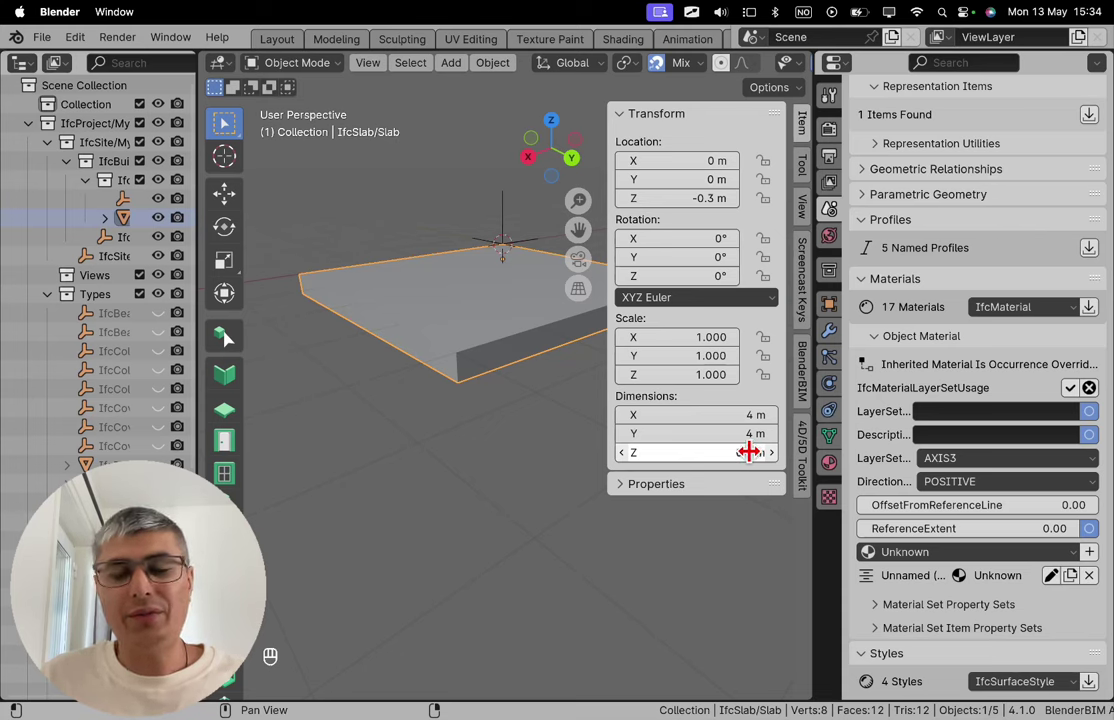
pyautogui.click(446, 456)
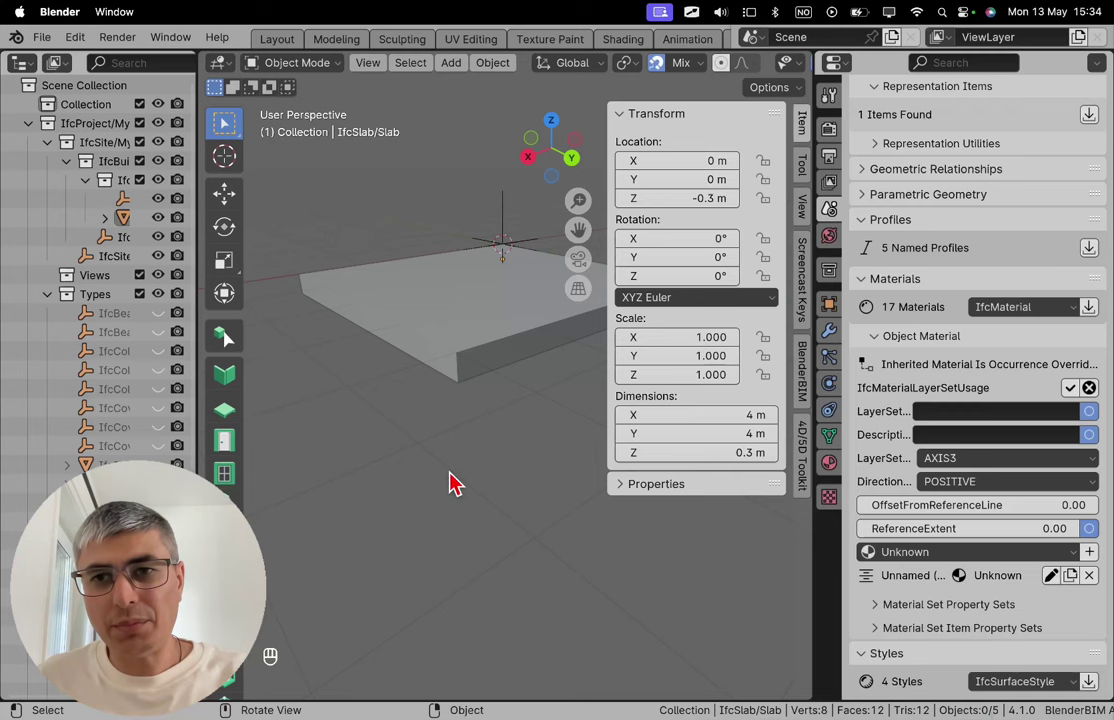
pyautogui.press('n')
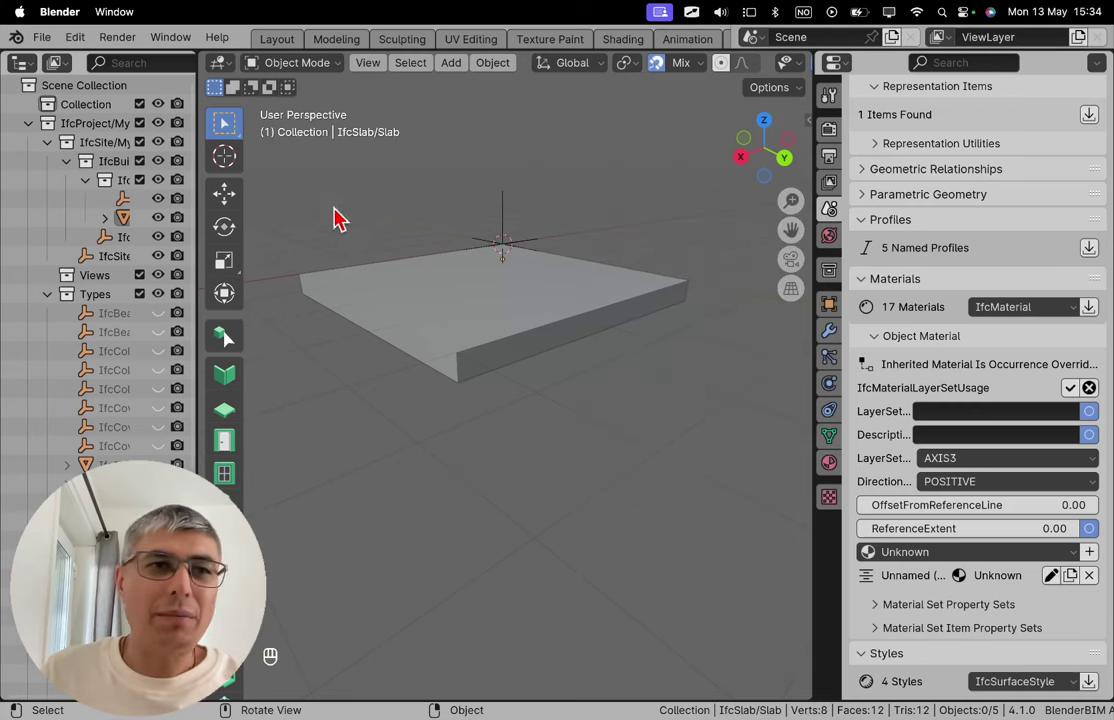
# Save the IFC project under the new name MyModifiedSlab.ifc in the Downloads folder
pyautogui.click(42, 37)
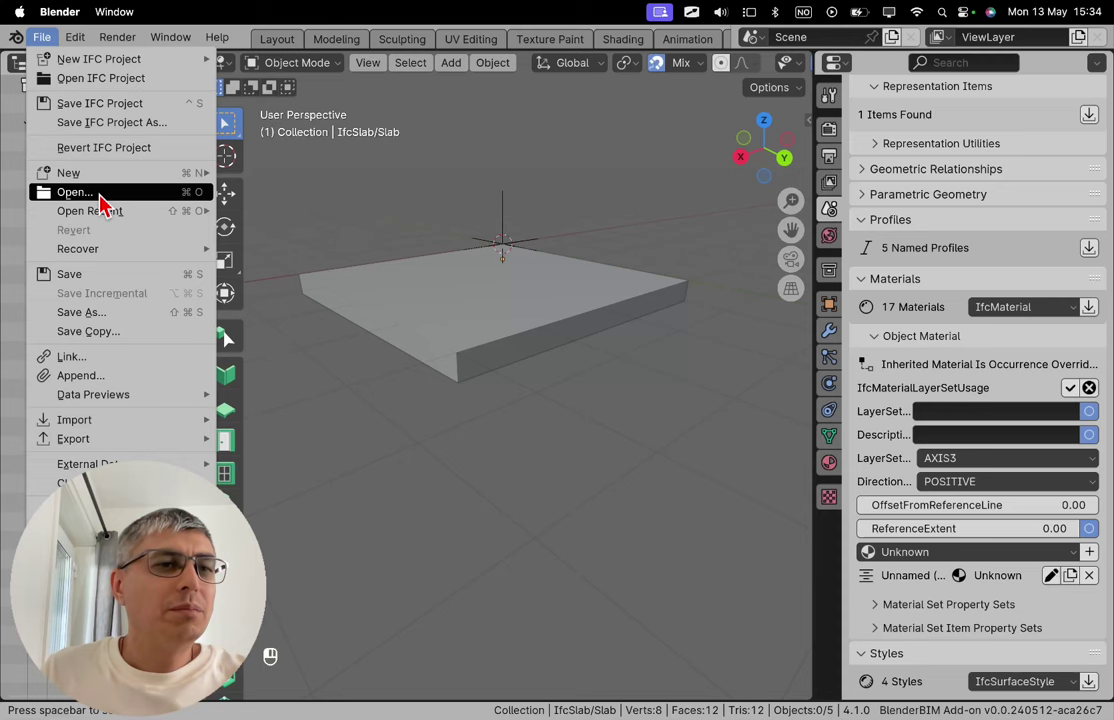
pyautogui.click(148, 123)
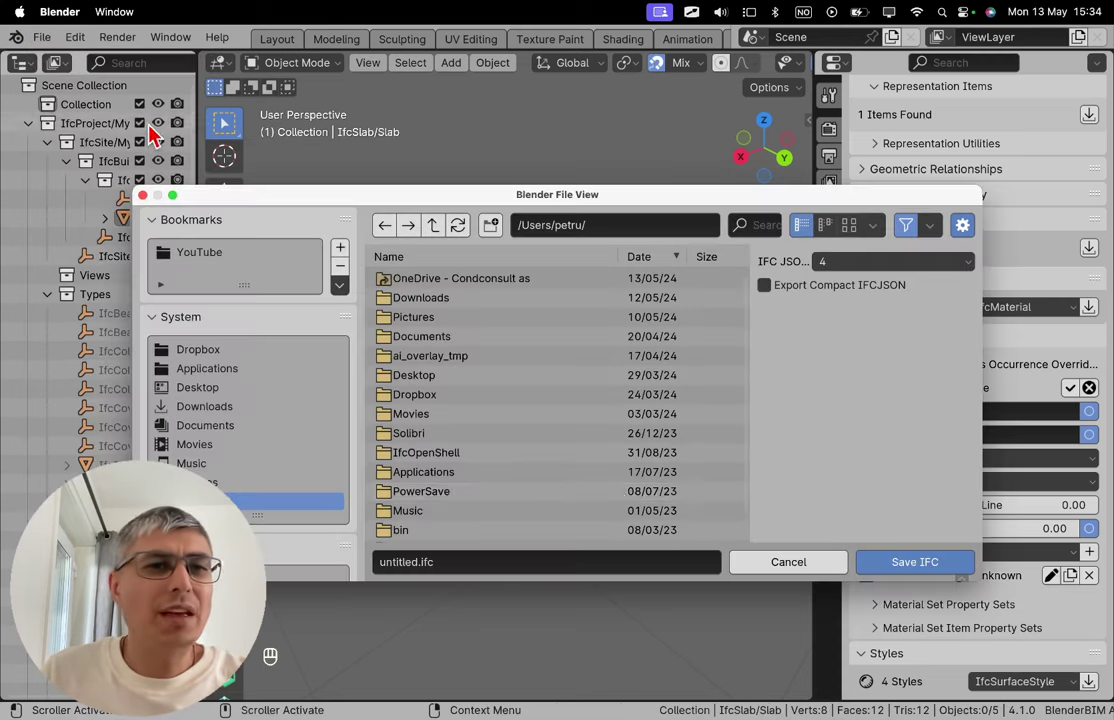
pyautogui.click(204, 407)
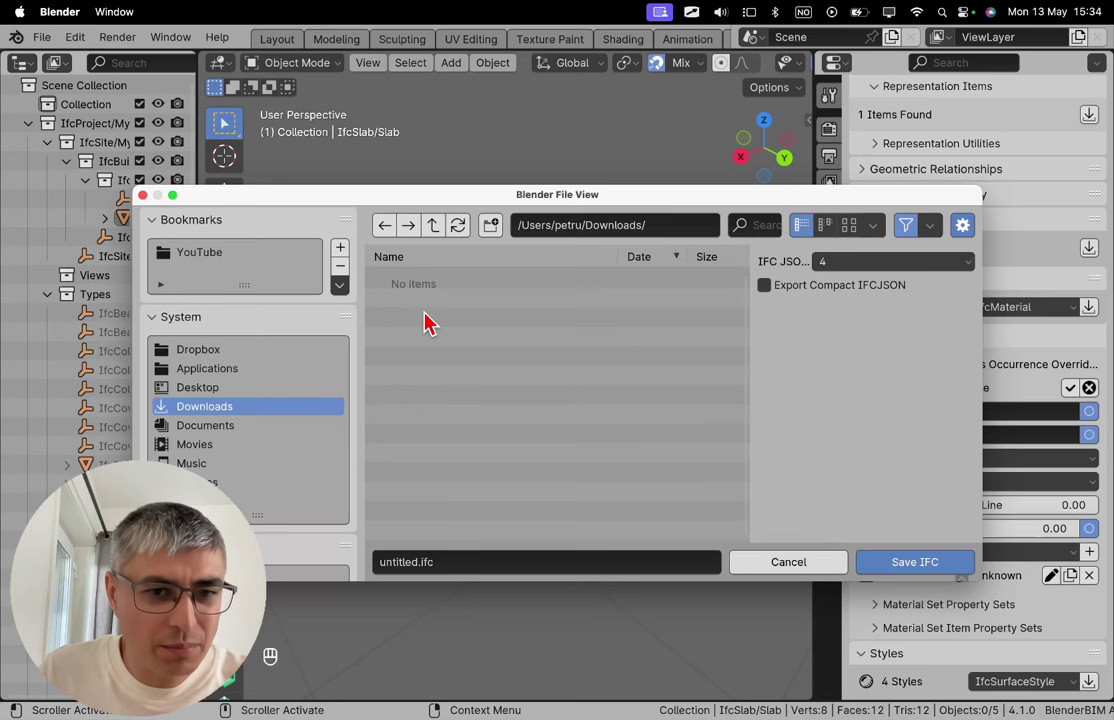
pyautogui.scroll(-10, 437, 445)
pyautogui.scroll(4, 445, 428)
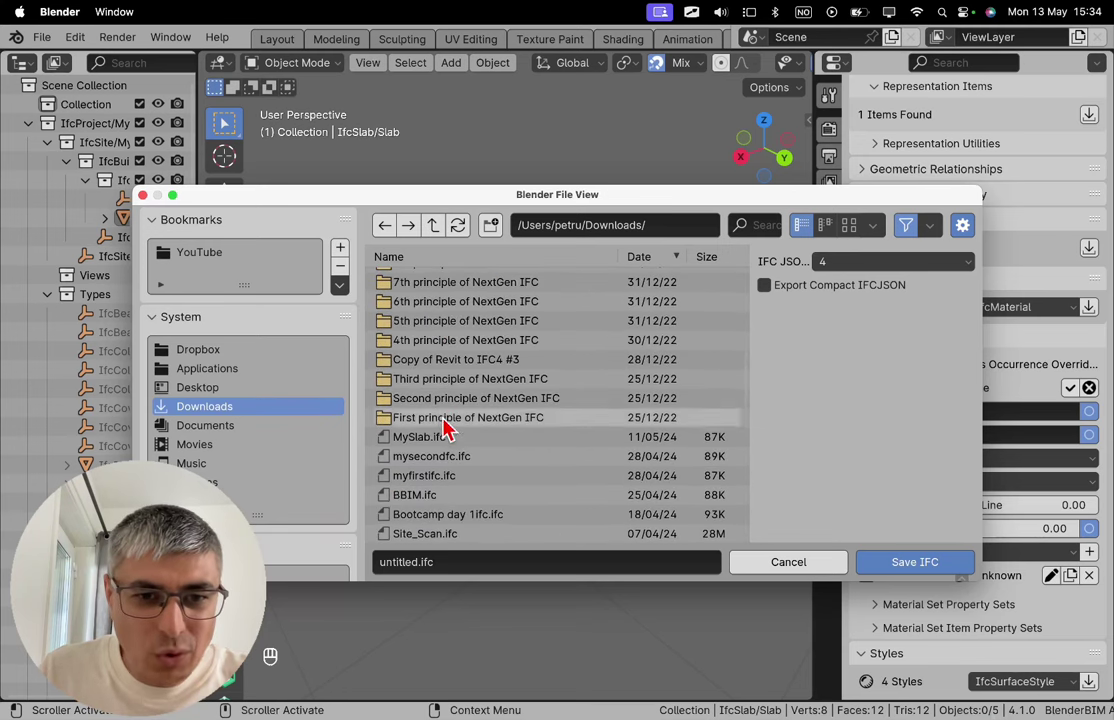
pyautogui.click(445, 437)
pyautogui.click(416, 561)
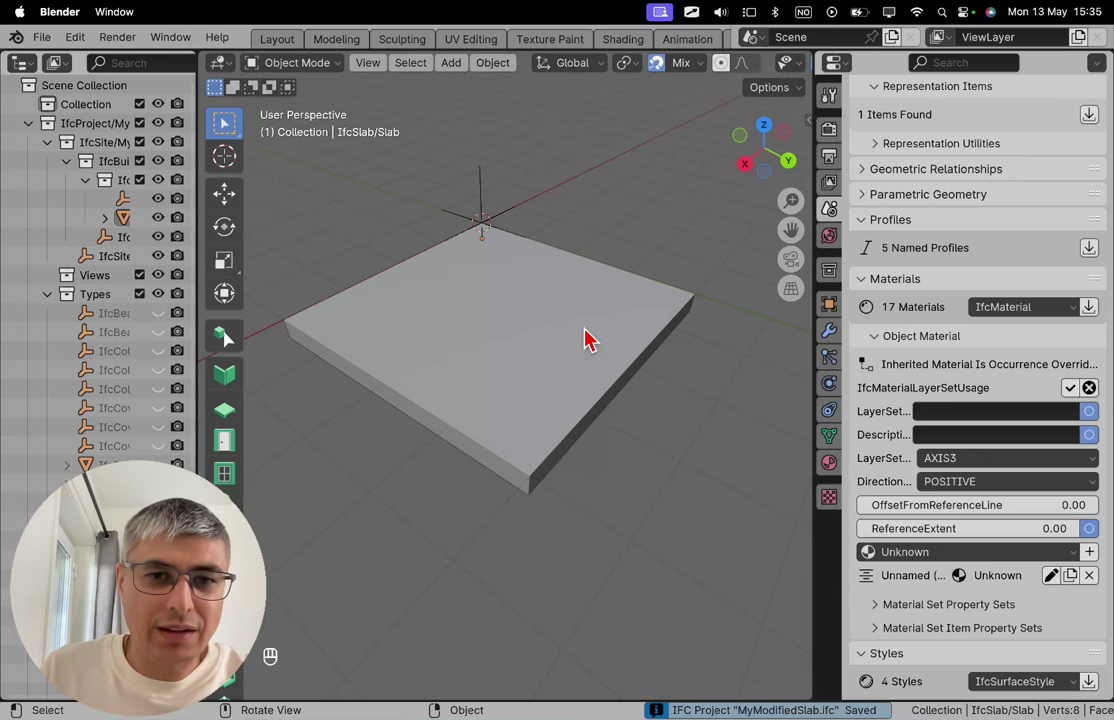
# Start a new Blender file, discarding the unsaved changes to untitled.blend
pyautogui.click(41, 37)
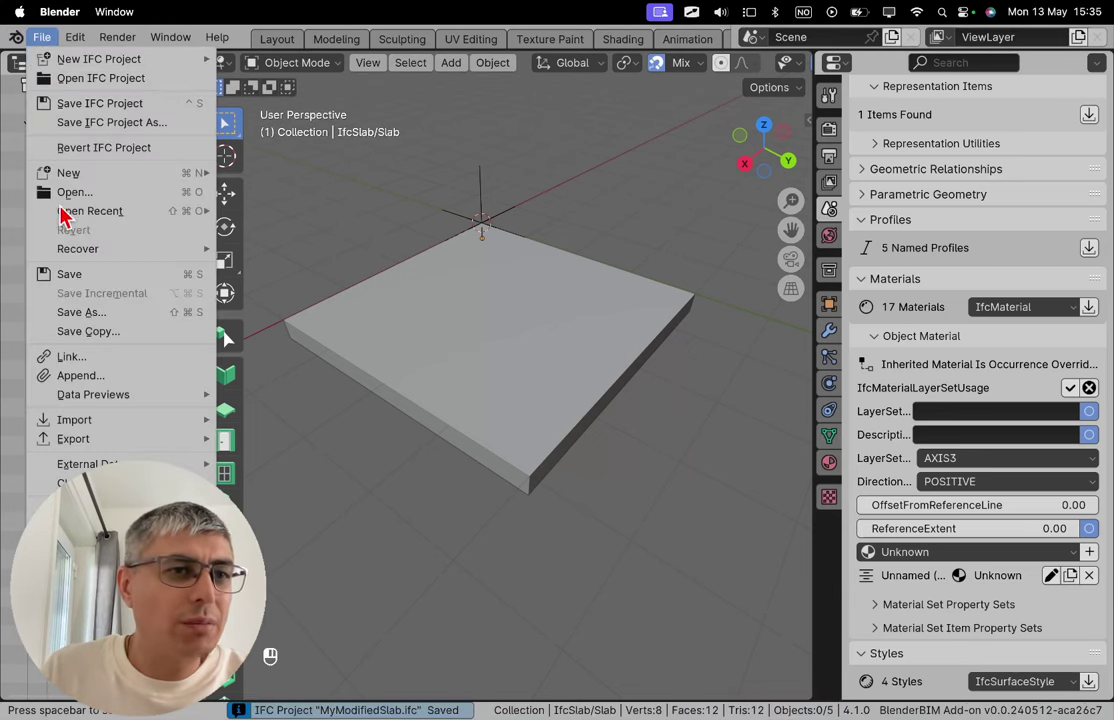
pyautogui.moveTo(95, 176)
pyautogui.click(280, 174)
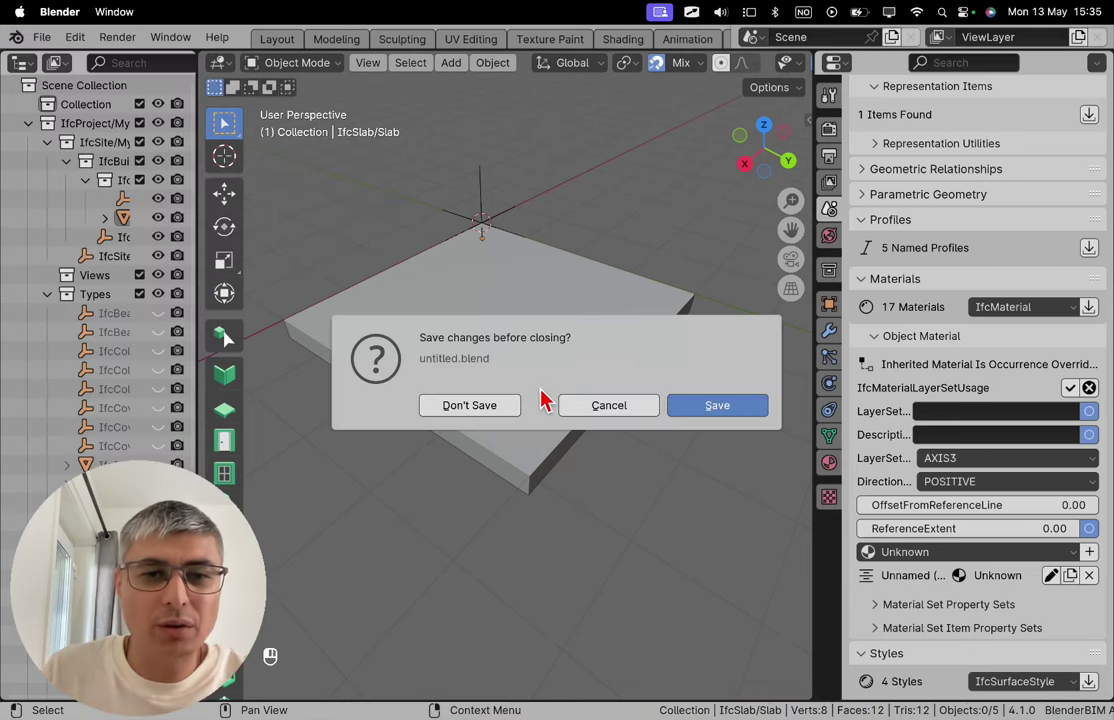
pyautogui.click(512, 403)
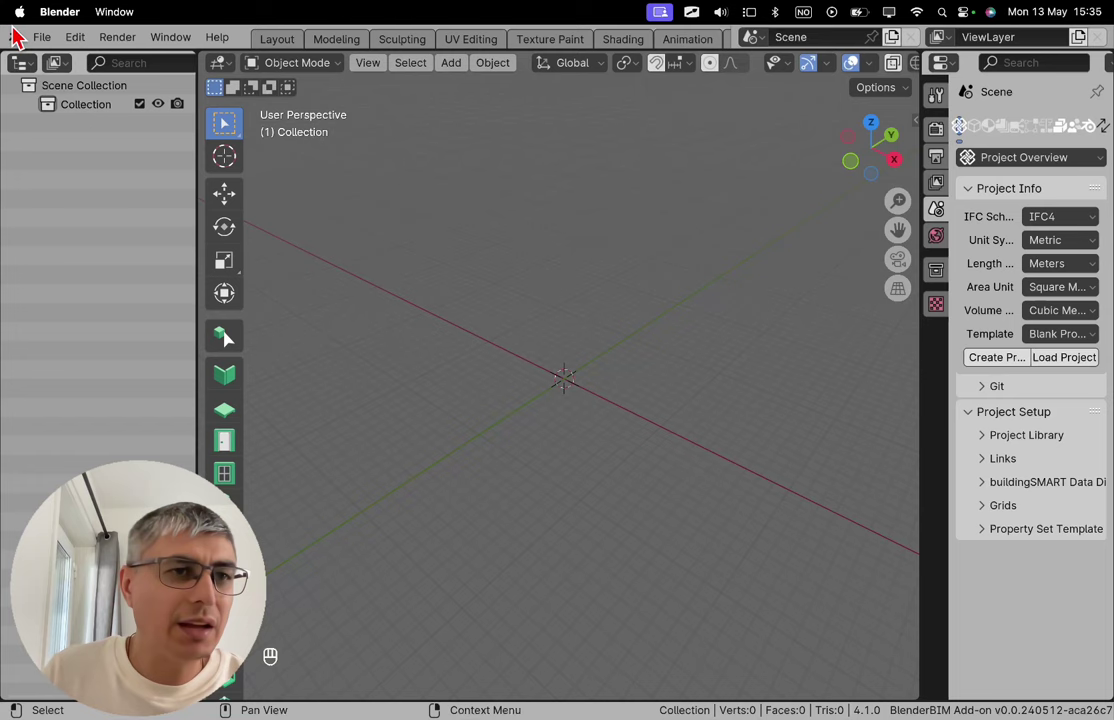
# Load the IFC project MyModifiedSlab.ifc from the Downloads folder
pyautogui.click(41, 37)
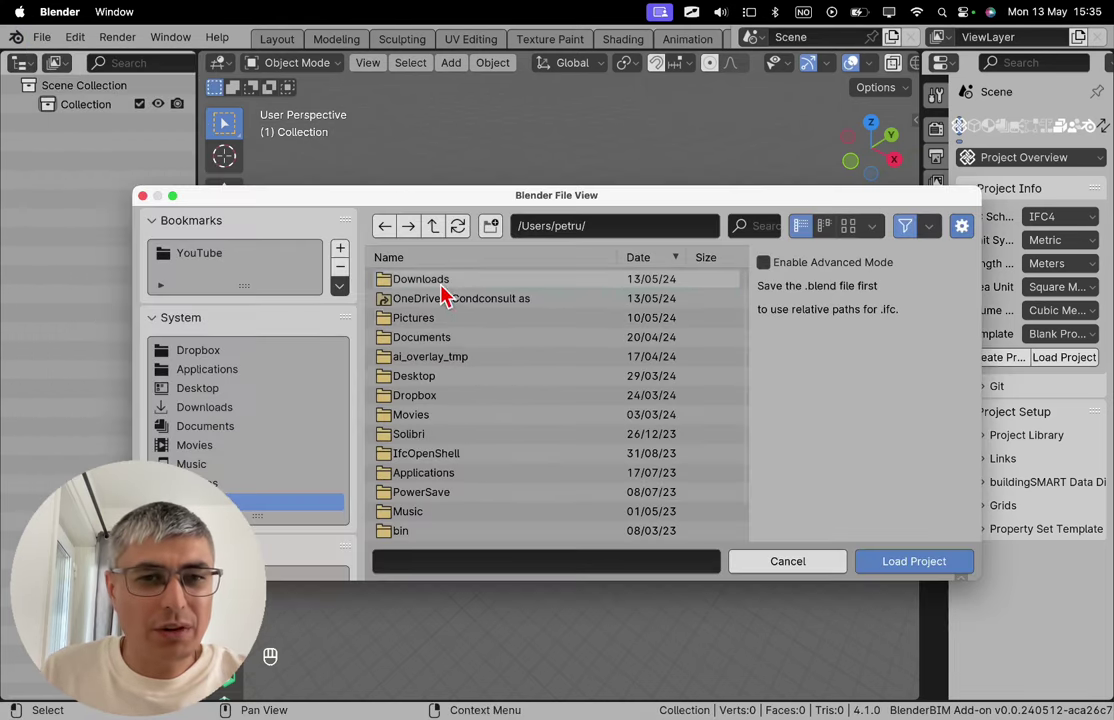
pyautogui.click(447, 291)
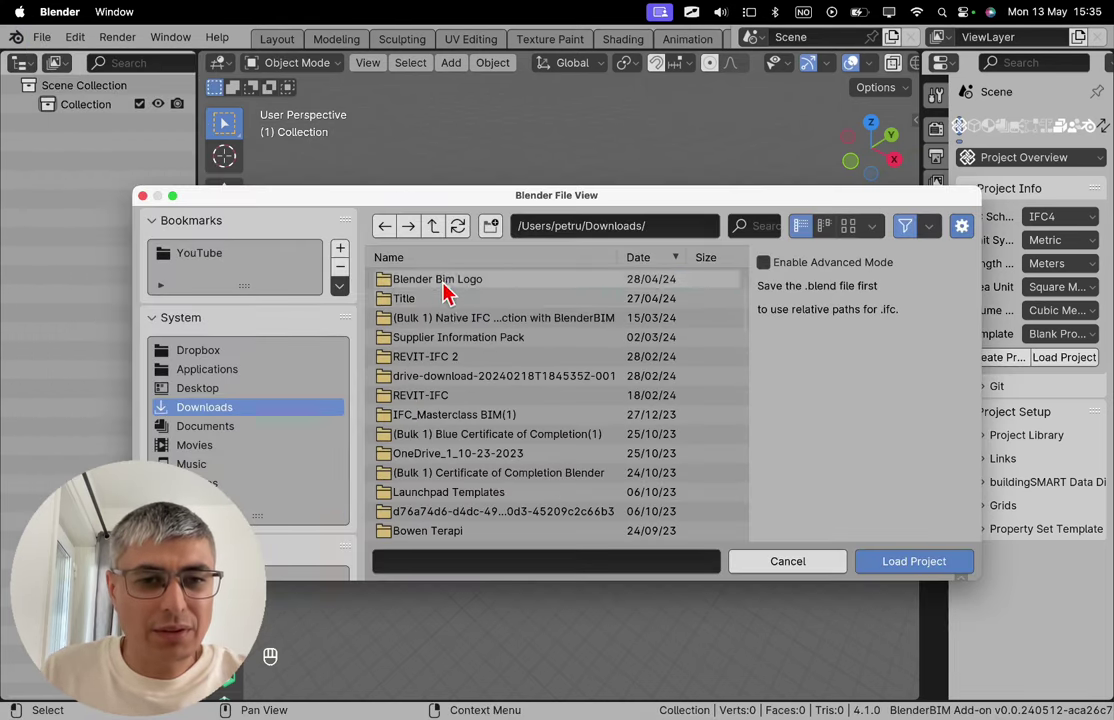
pyautogui.scroll(-10, 455, 355)
pyautogui.scroll(3, 458, 368)
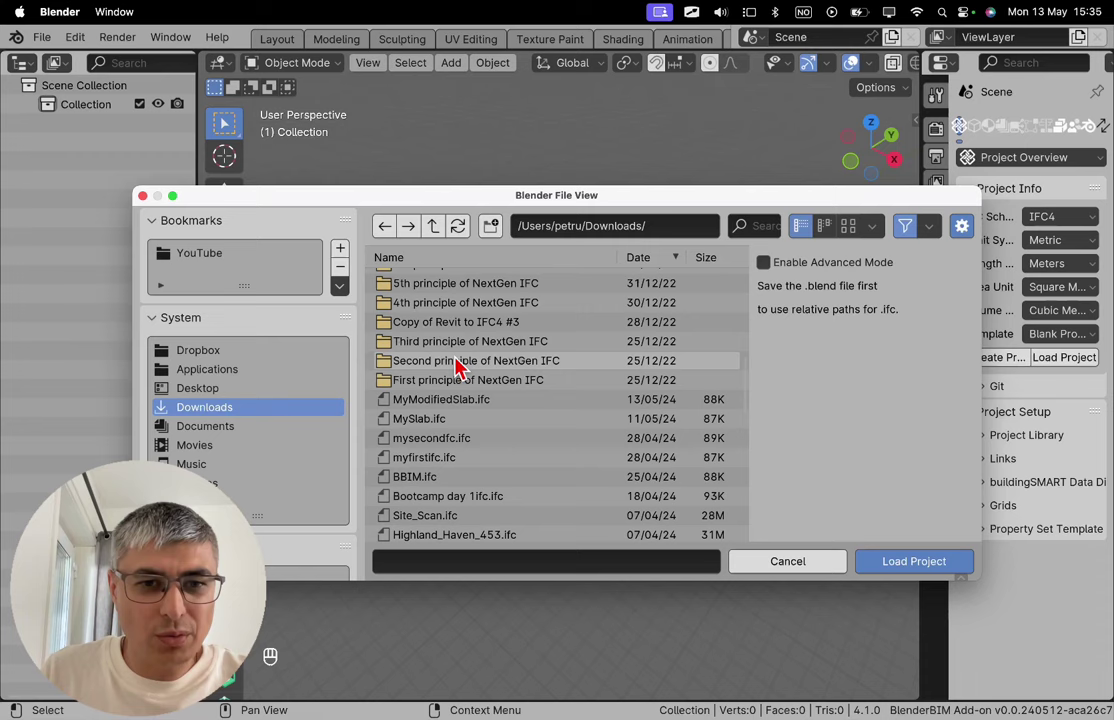
pyautogui.click(455, 399)
pyautogui.click(897, 563)
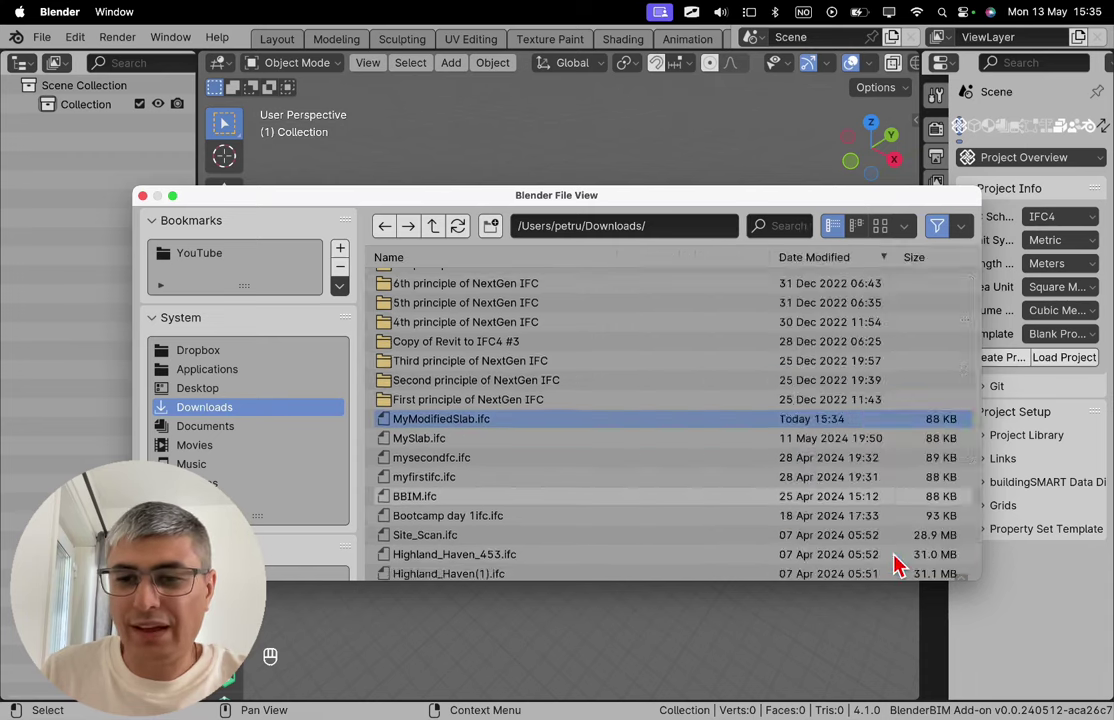
# Widen the Properties editor to show the full project information and inspect the reloaded slab in the viewport
pyautogui.scroll(-3, 731, 425)
pyautogui.scroll(3, 731, 428)
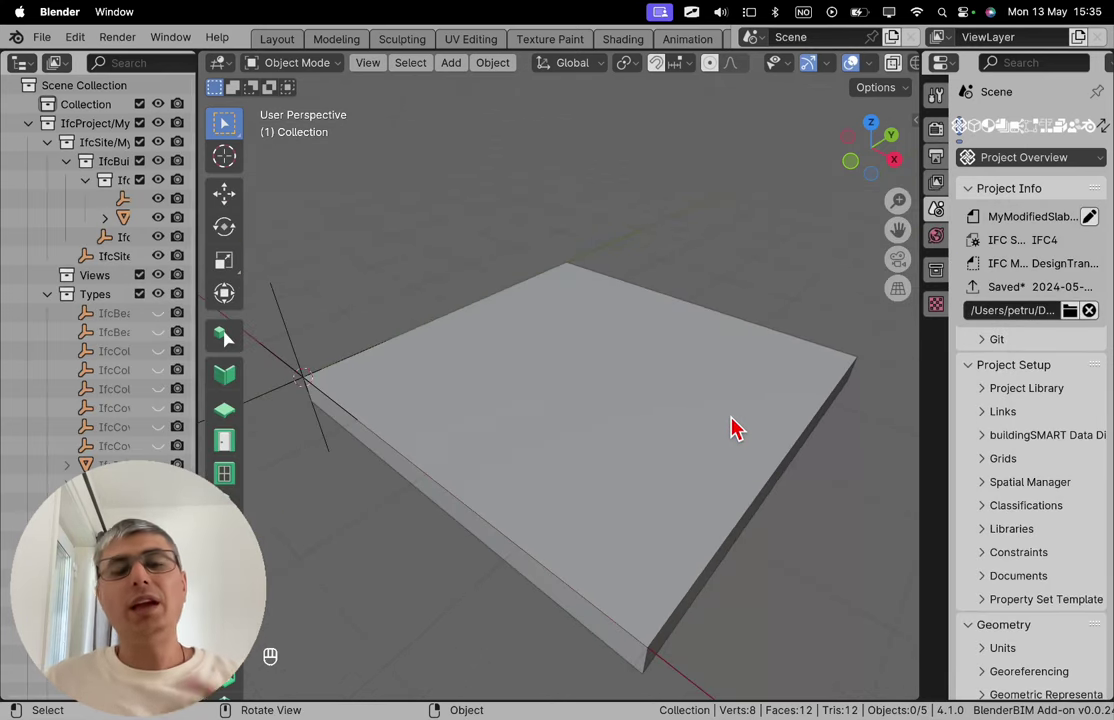
pyautogui.scroll(-2, 733, 418)
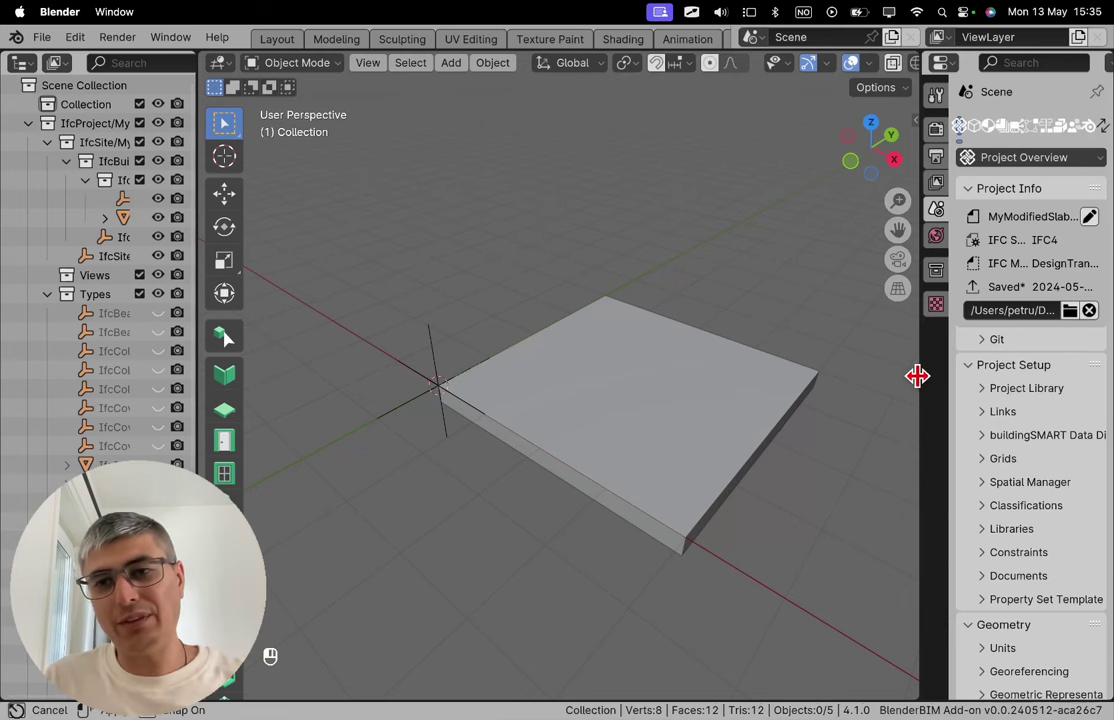
pyautogui.moveTo(917, 376); pyautogui.dragTo(825, 360)
pyautogui.moveTo(722, 430); pyautogui.dragTo(715, 420, button='middle')
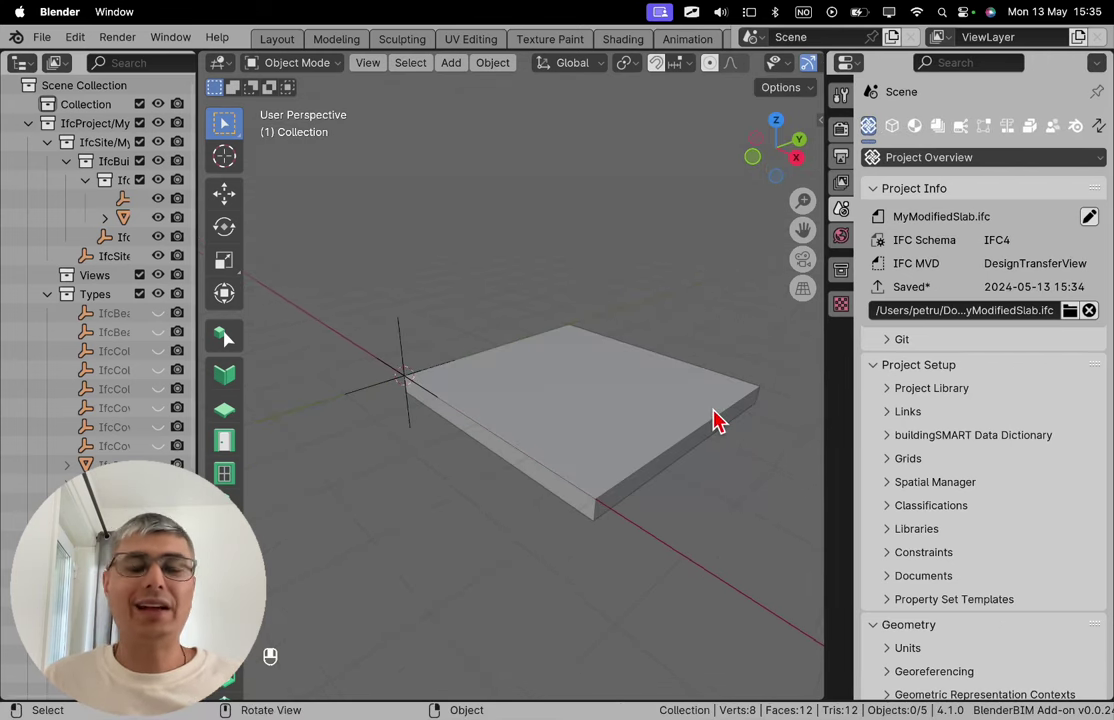